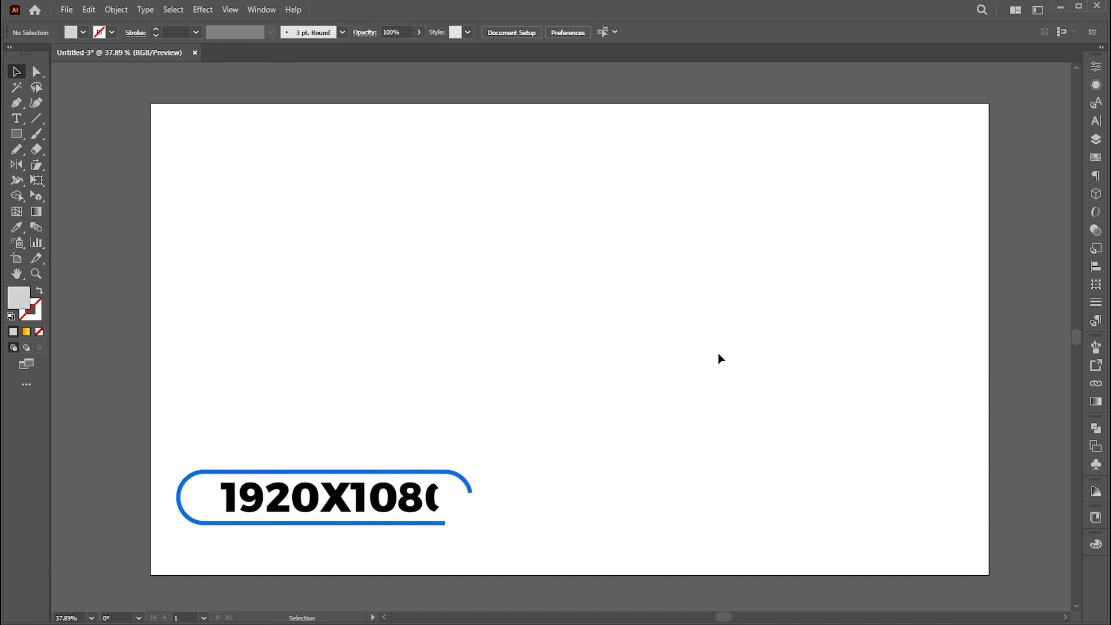
# Drag the six-colour swatch group down so it rests just above the artboard
pyautogui.press('space')
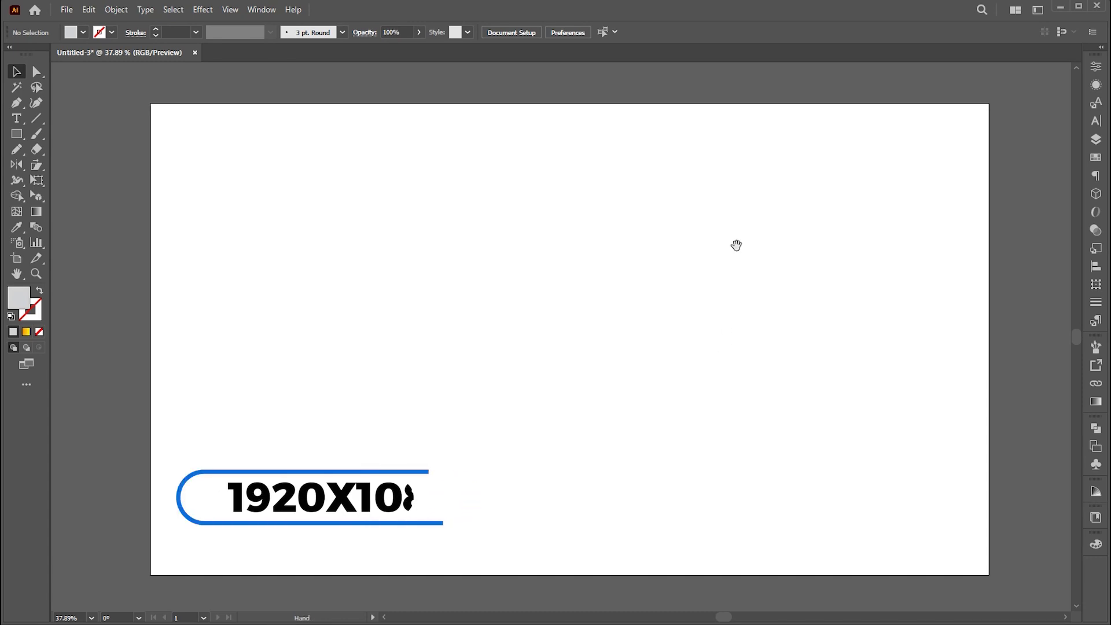
pyautogui.moveTo(736, 243); pyautogui.dragTo(739, 515)
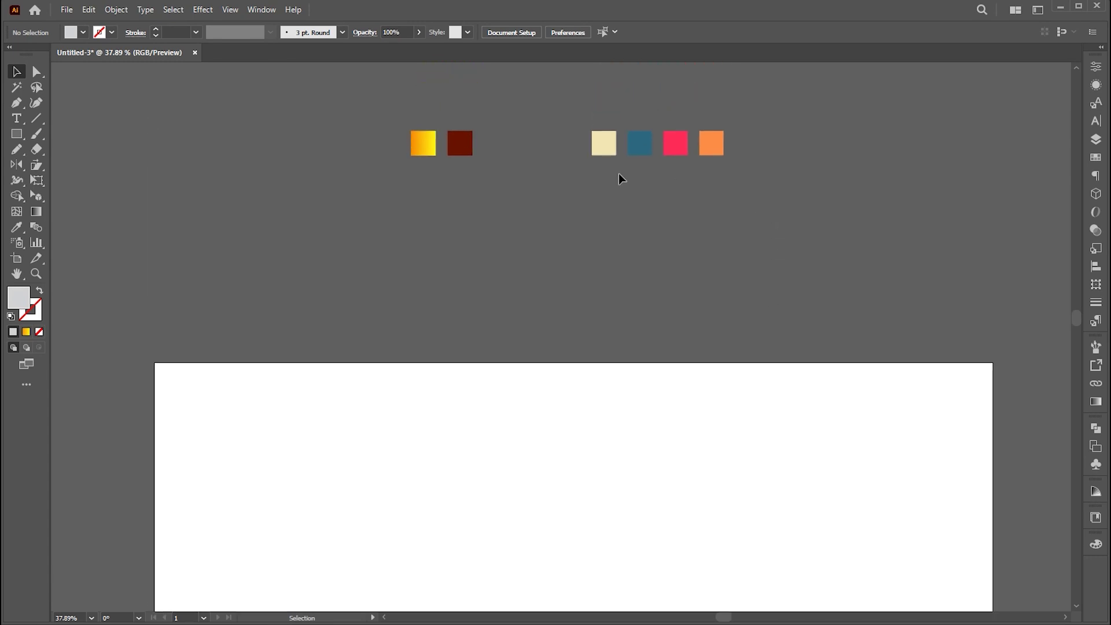
pyautogui.moveTo(424, 196); pyautogui.dragTo(678, 316)
pyautogui.press('space')
pyautogui.moveTo(686, 429); pyautogui.dragTo(695, 228)
pyautogui.scroll(-1, 706, 292)
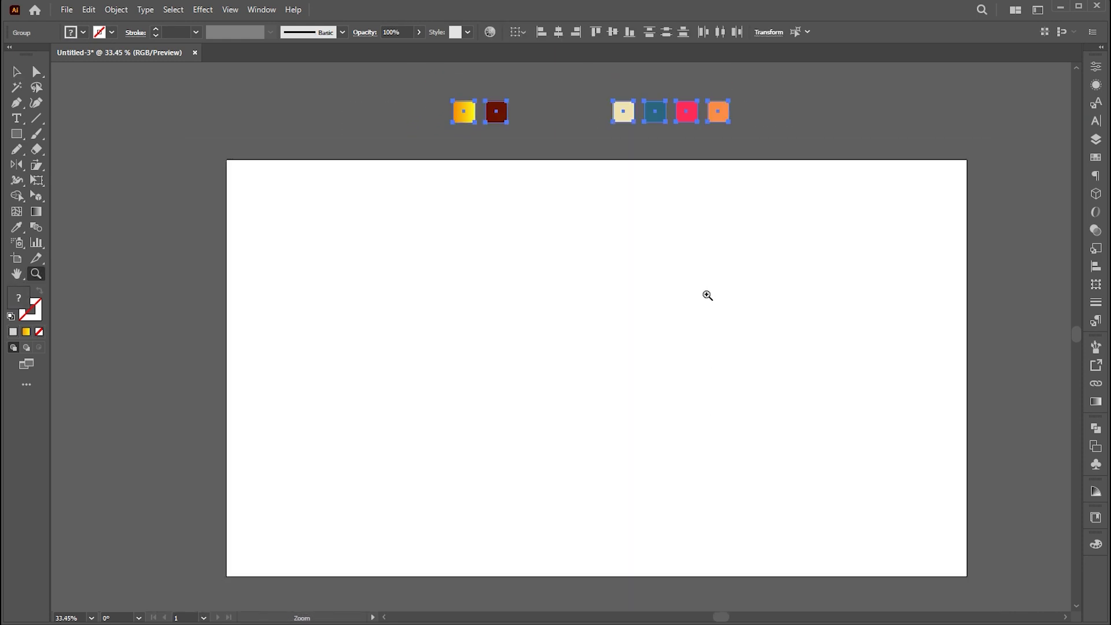
pyautogui.scroll(-1, 703, 307)
pyautogui.click(689, 299)
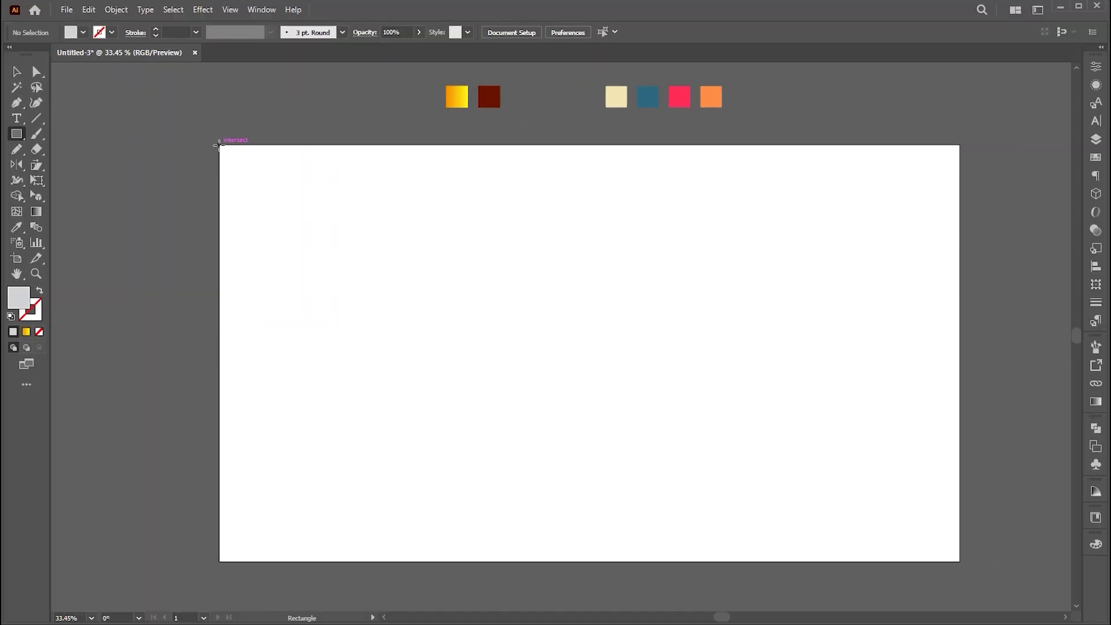
# Draw a full-width bar along the artboard's top edge and fill it black (000000)
pyautogui.moveTo(275, 96); pyautogui.dragTo(1110, 123)
pyautogui.moveTo(959, 167); pyautogui.dragTo(959, 168)
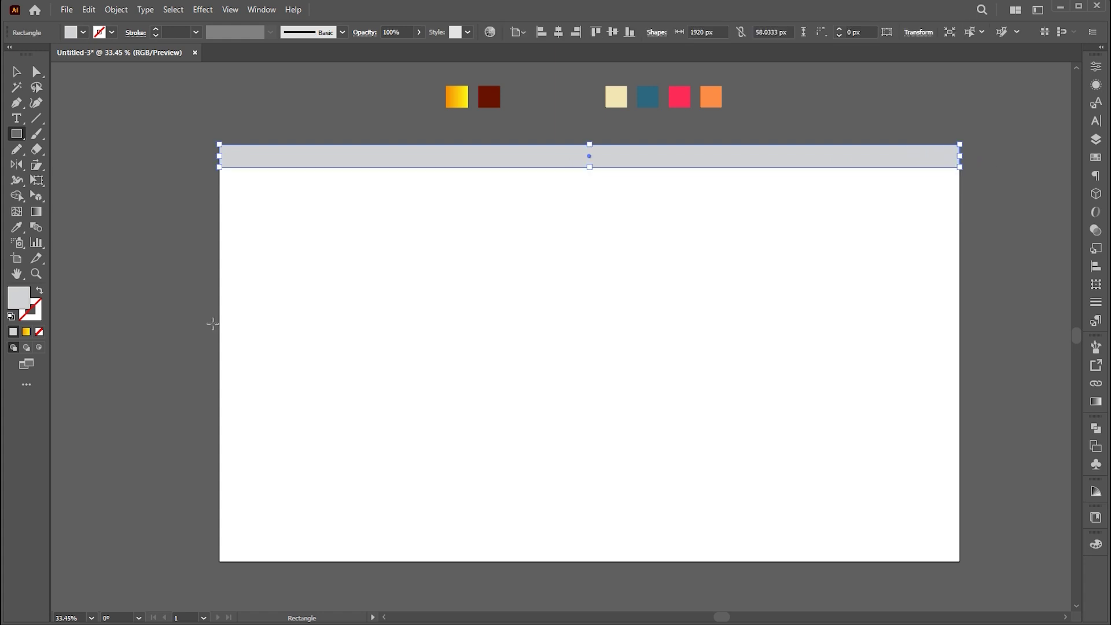
pyautogui.doubleClick(12, 306)
pyautogui.write('000000')
pyautogui.press('Return')
# Copy the bar directly beneath it and fill the copy light grey (dddddd)
pyautogui.press('v')
pyautogui.moveTo(590, 167); pyautogui.dragTo(637, 179)
pyautogui.doubleClick(19, 298)
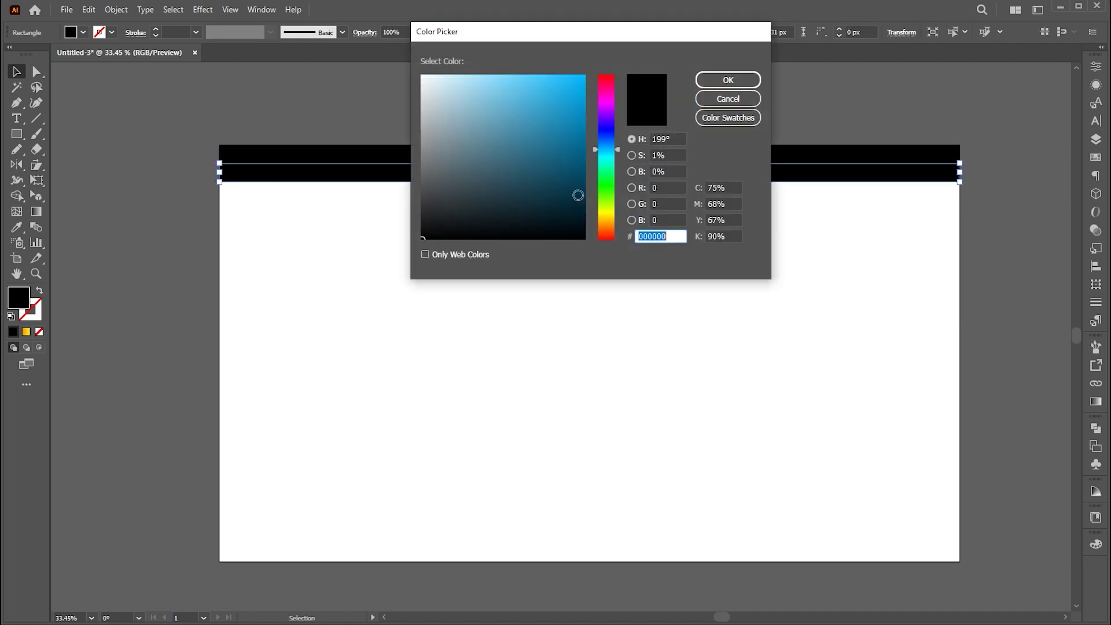
pyautogui.moveTo(436, 98); pyautogui.dragTo(415, 99)
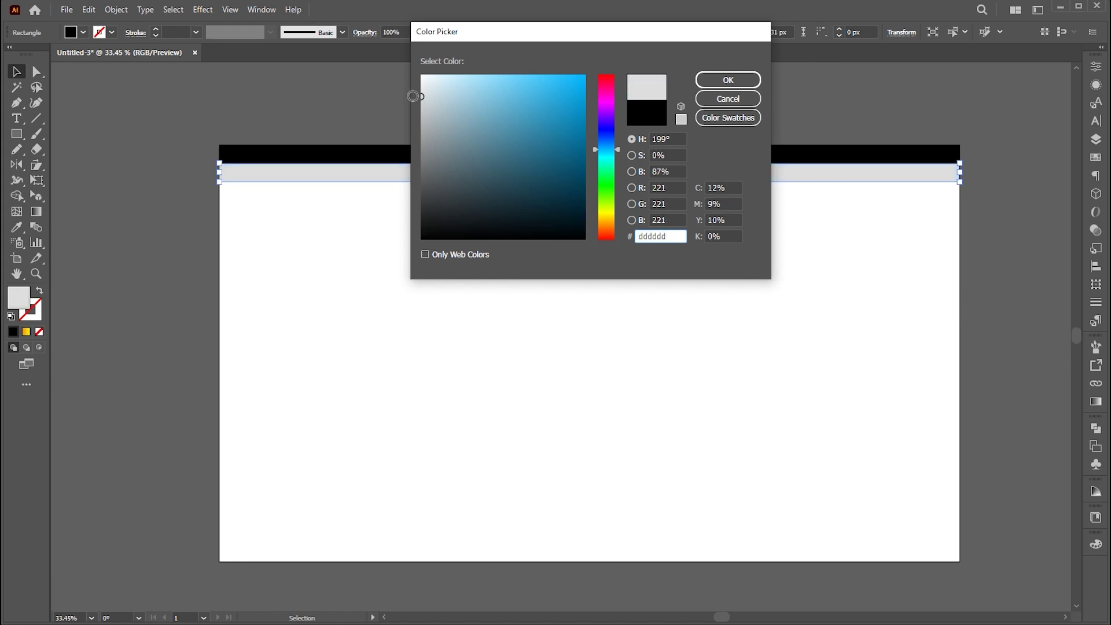
pyautogui.click(746, 83)
pyautogui.click(773, 220)
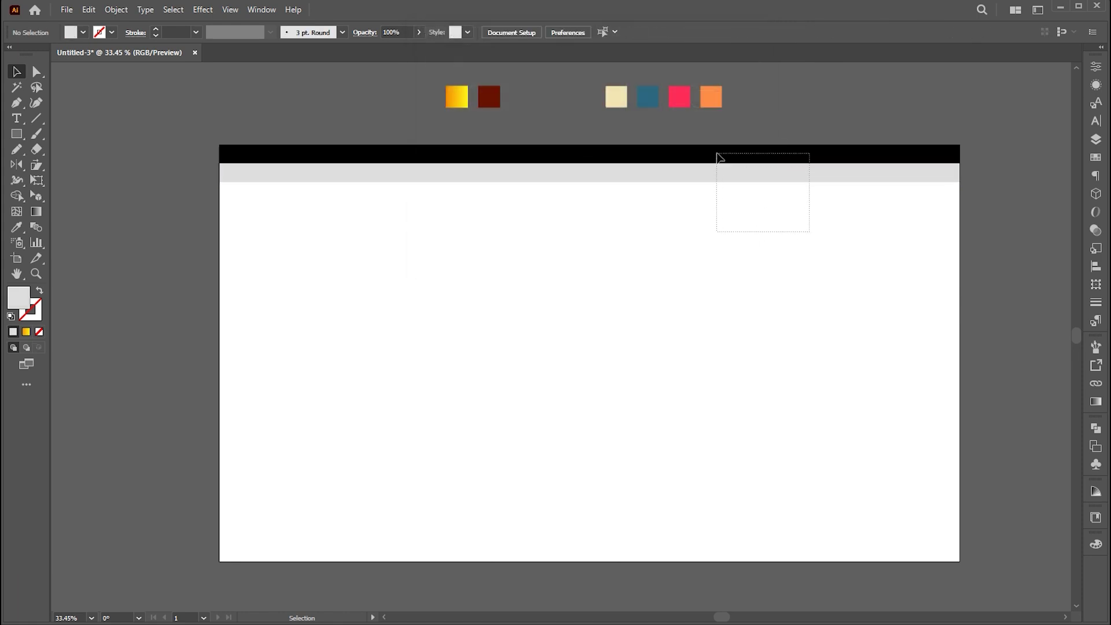
# Duplicate the black/grey bar pair down the artboard with Ctrl+D, ending at the bottom edge
pyautogui.moveTo(717, 156); pyautogui.dragTo(717, 156)
pyautogui.moveTo(741, 171); pyautogui.dragTo(753, 208)
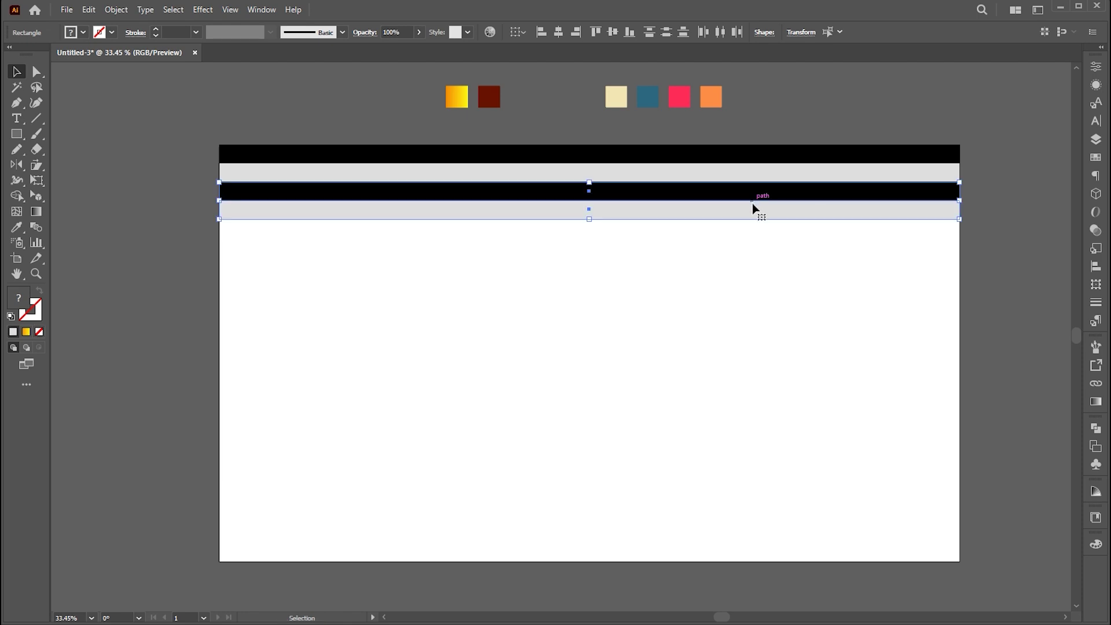
pyautogui.hotkey('ctrl', 'd')
pyautogui.hotkey('ctrl', 'd')
pyautogui.hotkey('ctrl', 'd')
pyautogui.hotkey('ctrl', 'd')
pyautogui.hotkey('ctrl', 'd')
pyautogui.hotkey('ctrl', 'd')
pyautogui.hotkey('ctrl', 'd')
pyautogui.hotkey('ctrl', 'd')
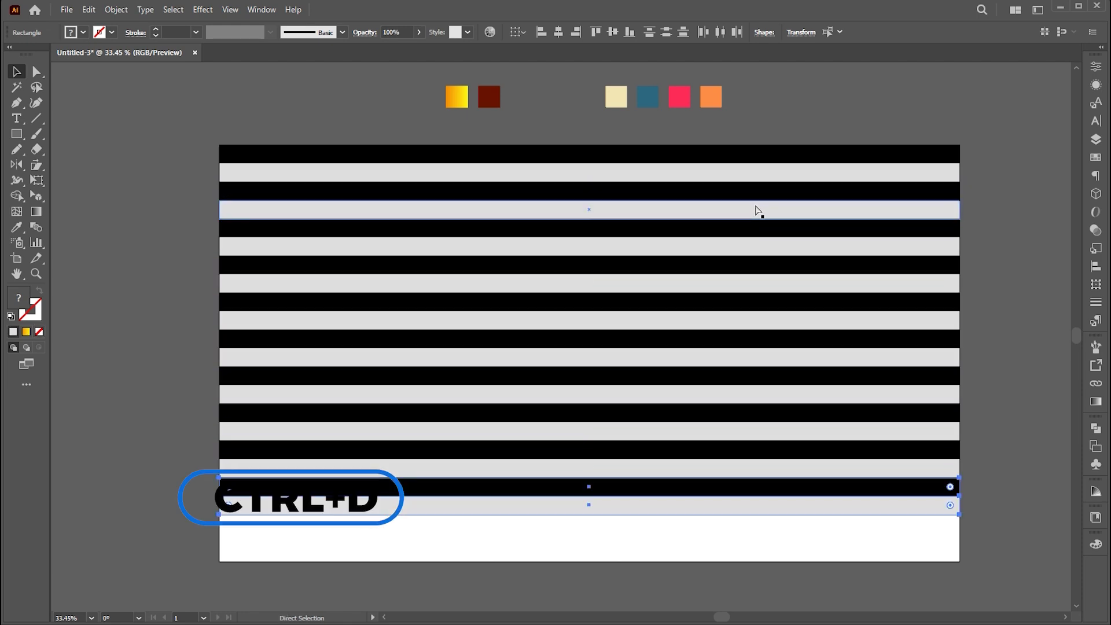
pyautogui.hotkey('ctrl', 'd')
pyautogui.click(992, 446)
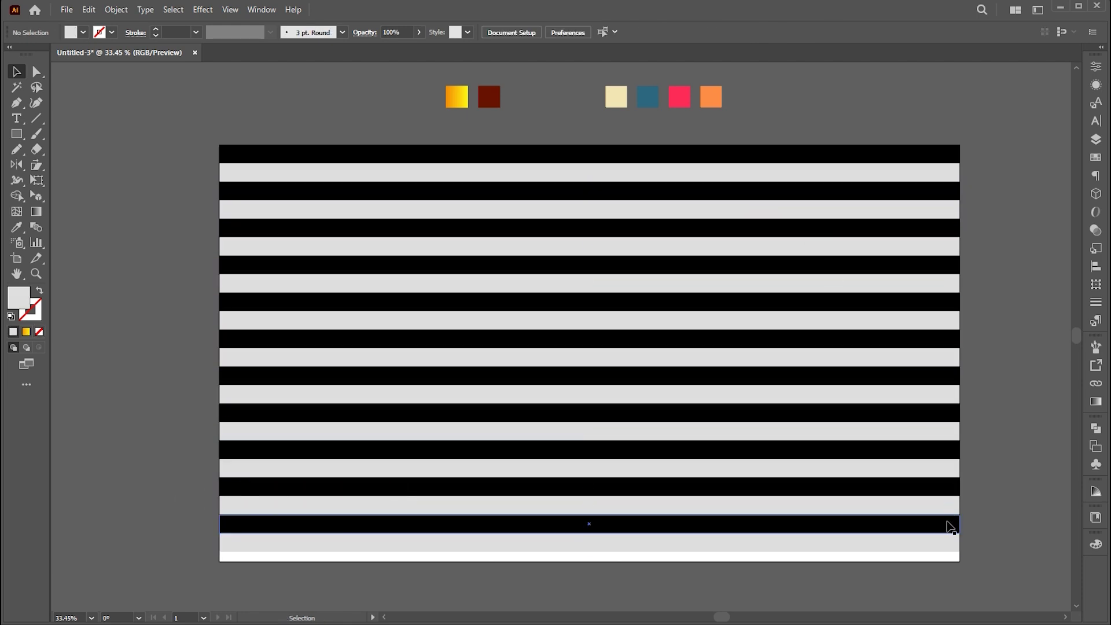
pyautogui.moveTo(950, 526); pyautogui.dragTo(953, 563)
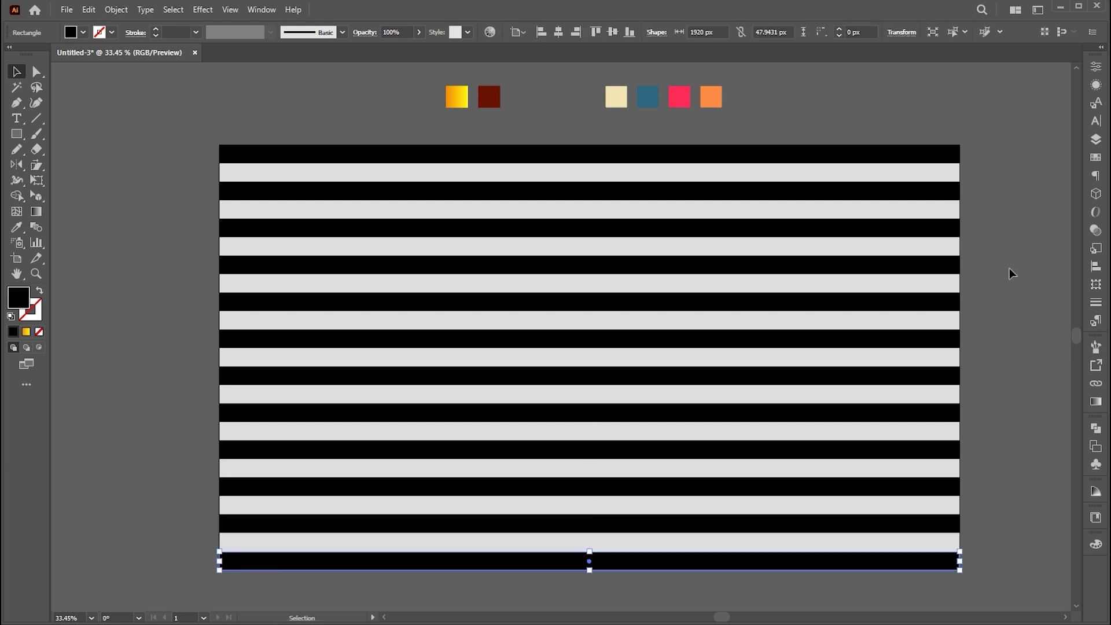
# Group all stripes, resize the group to 1080 px tall, and move it right of the artboard
pyautogui.moveTo(814, 514); pyautogui.dragTo(682, 578)
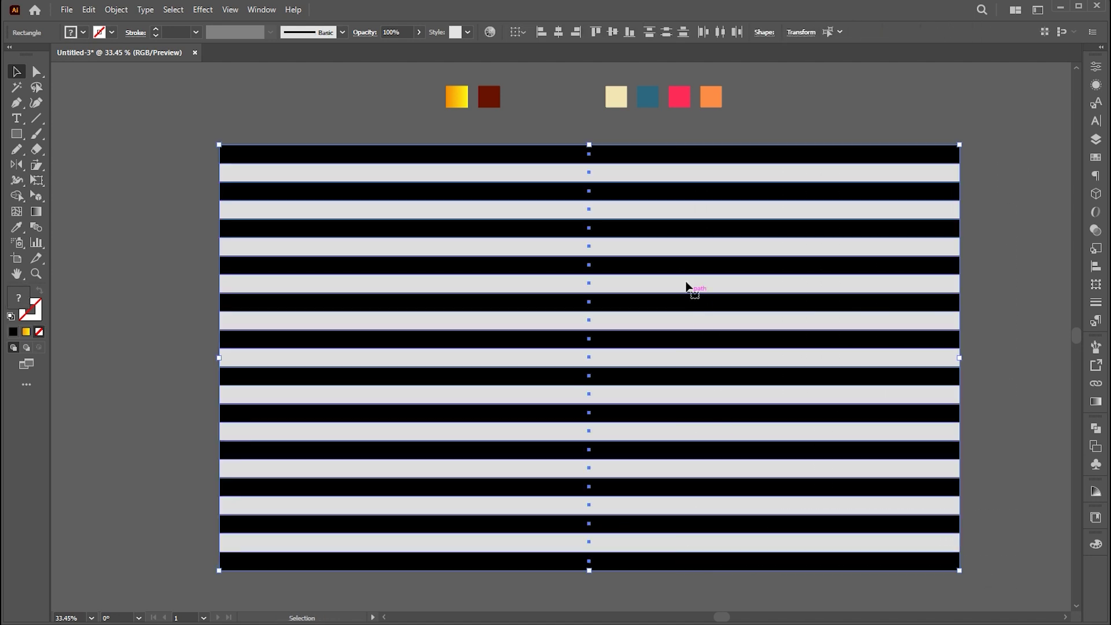
pyautogui.rightClick(664, 268)
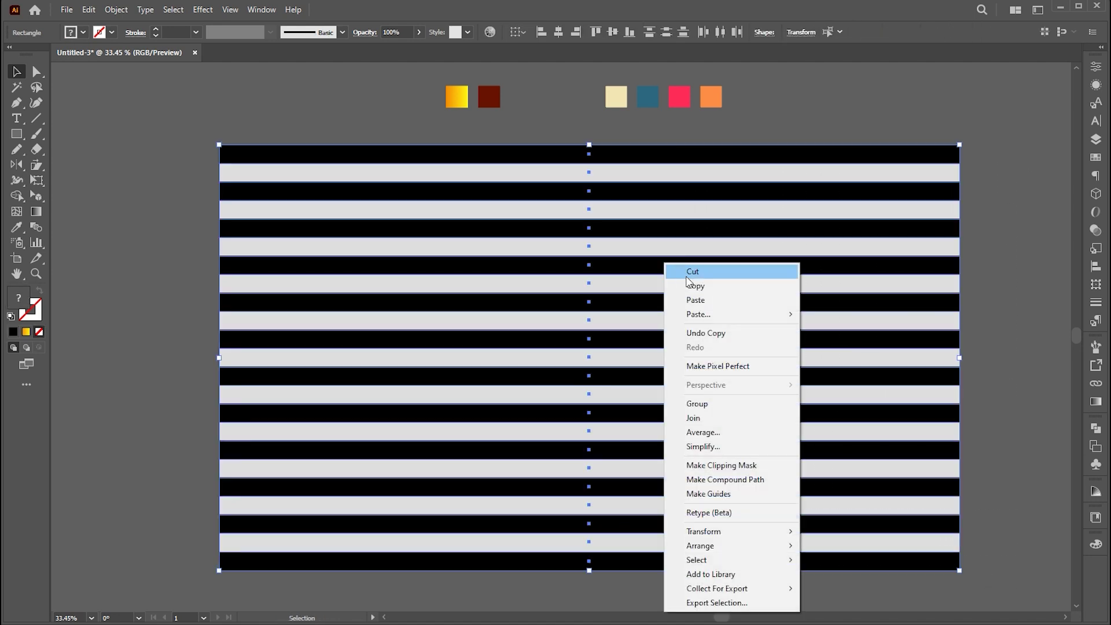
pyautogui.click(697, 404)
pyautogui.moveTo(590, 570); pyautogui.dragTo(590, 561)
pyautogui.scroll(-3, 717, 313)
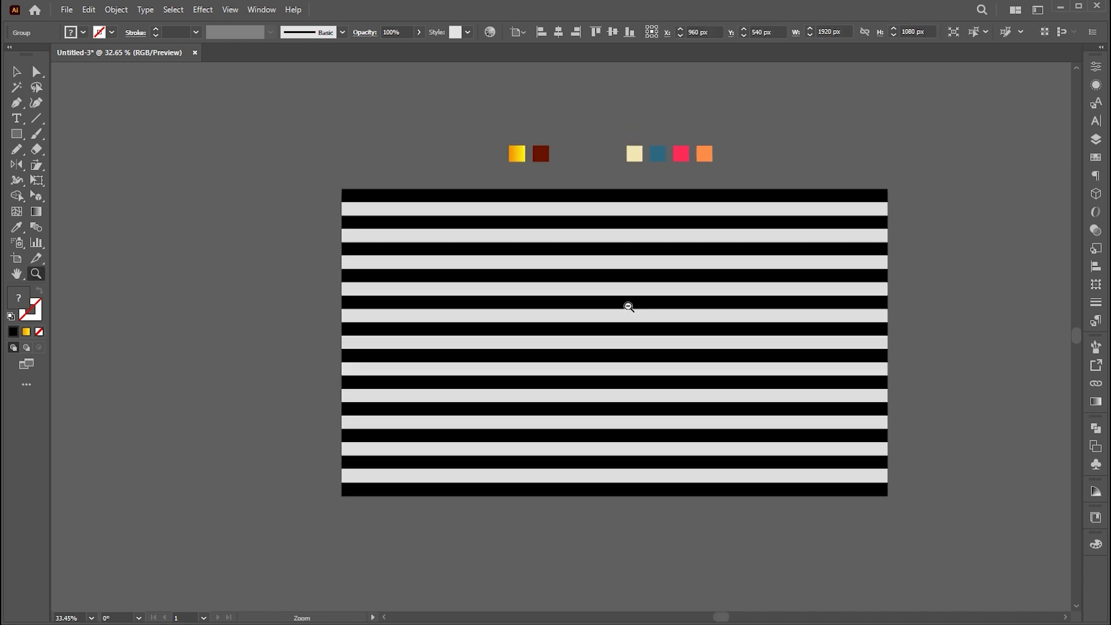
pyautogui.moveTo(448, 328); pyautogui.dragTo(1021, 322)
# Draw the upper wave across the artboard with the Curvature tool as an unfilled stroke
pyautogui.click(624, 329)
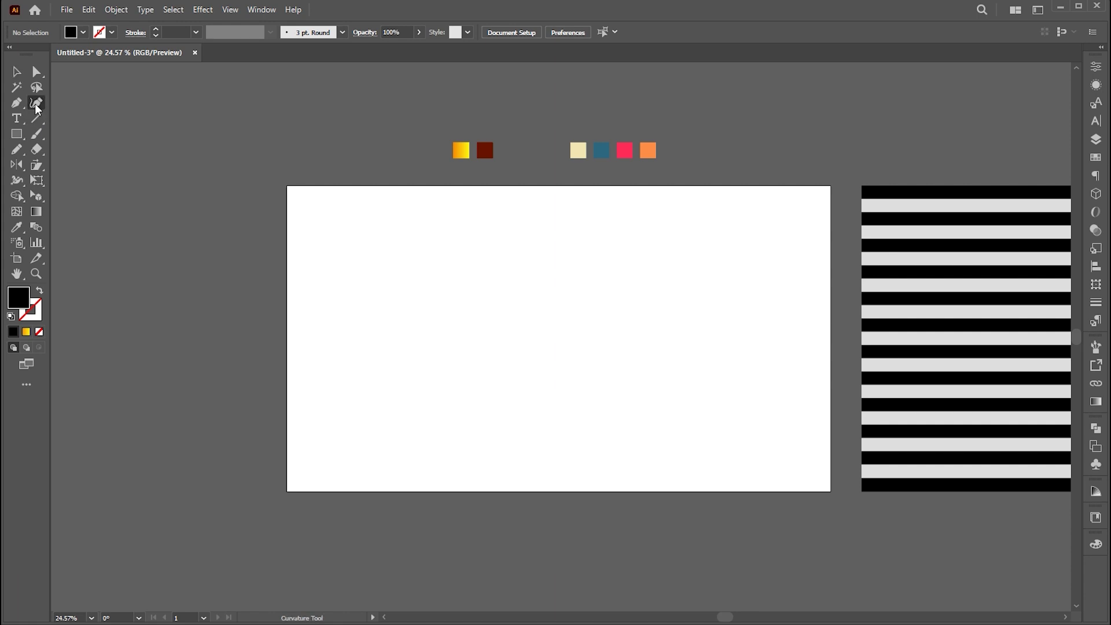
pyautogui.click(266, 268)
pyautogui.click(343, 324)
pyautogui.click(446, 277)
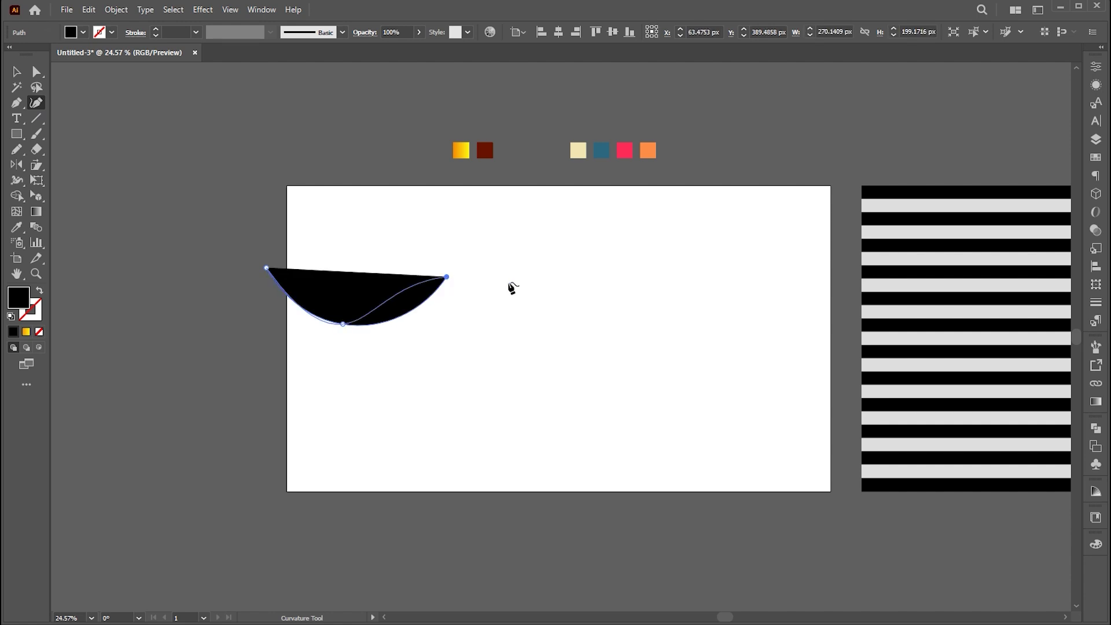
pyautogui.click(562, 306)
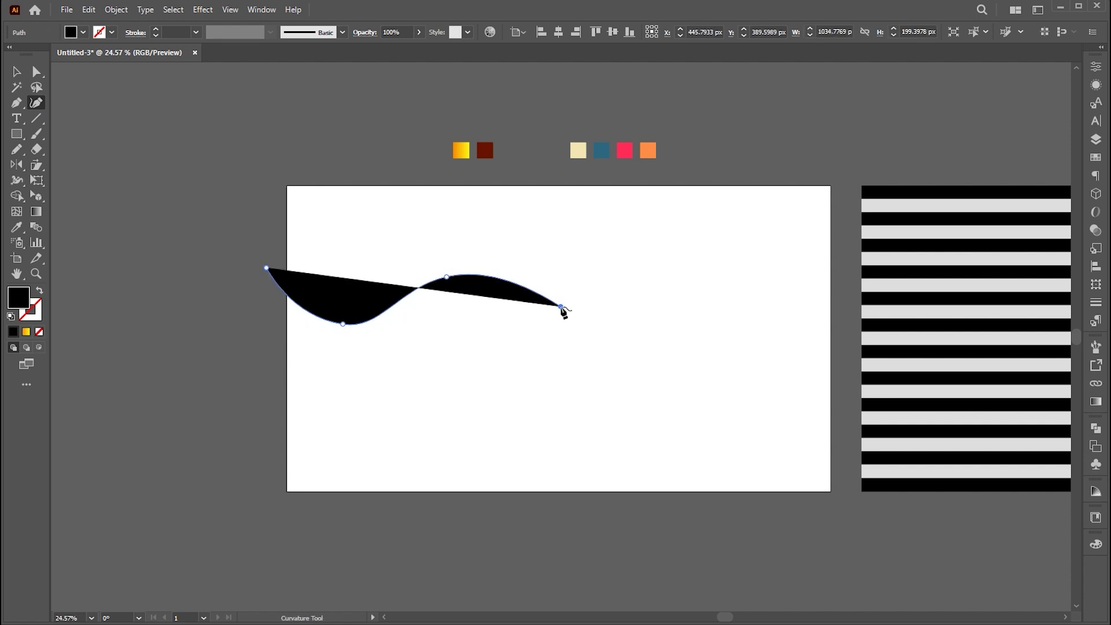
pyautogui.click(652, 282)
pyautogui.click(780, 235)
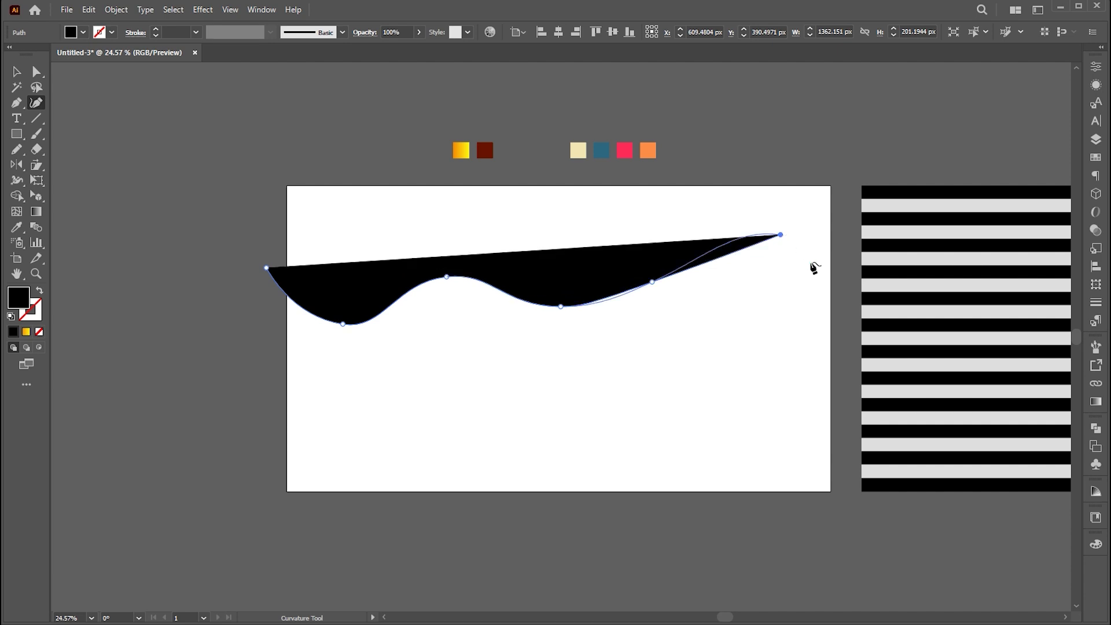
pyautogui.click(837, 303)
pyautogui.press('v')
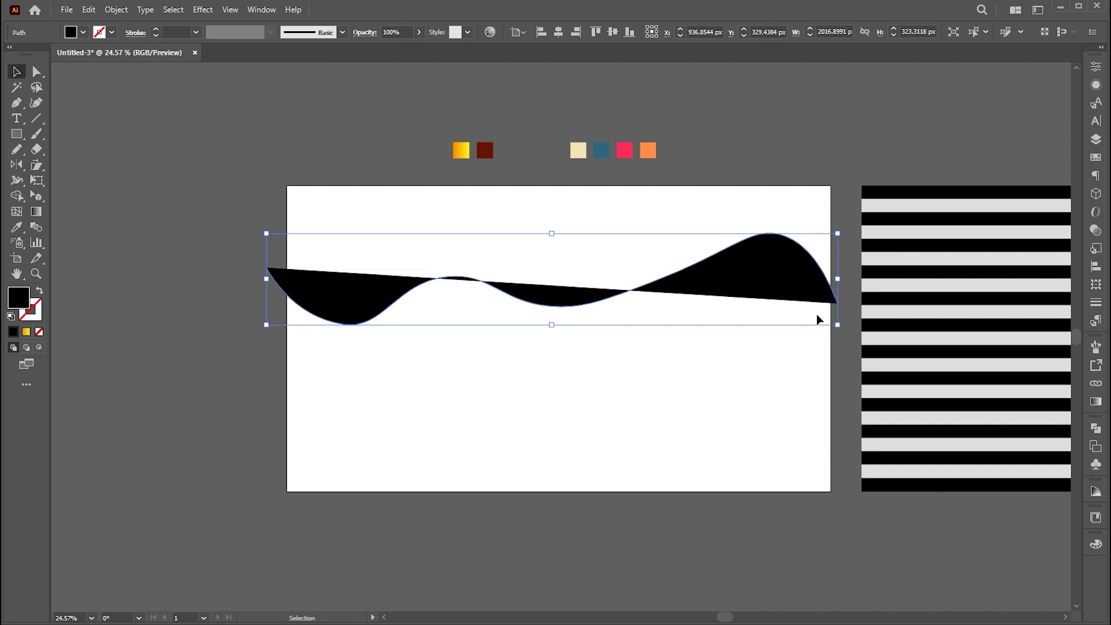
pyautogui.click(40, 292)
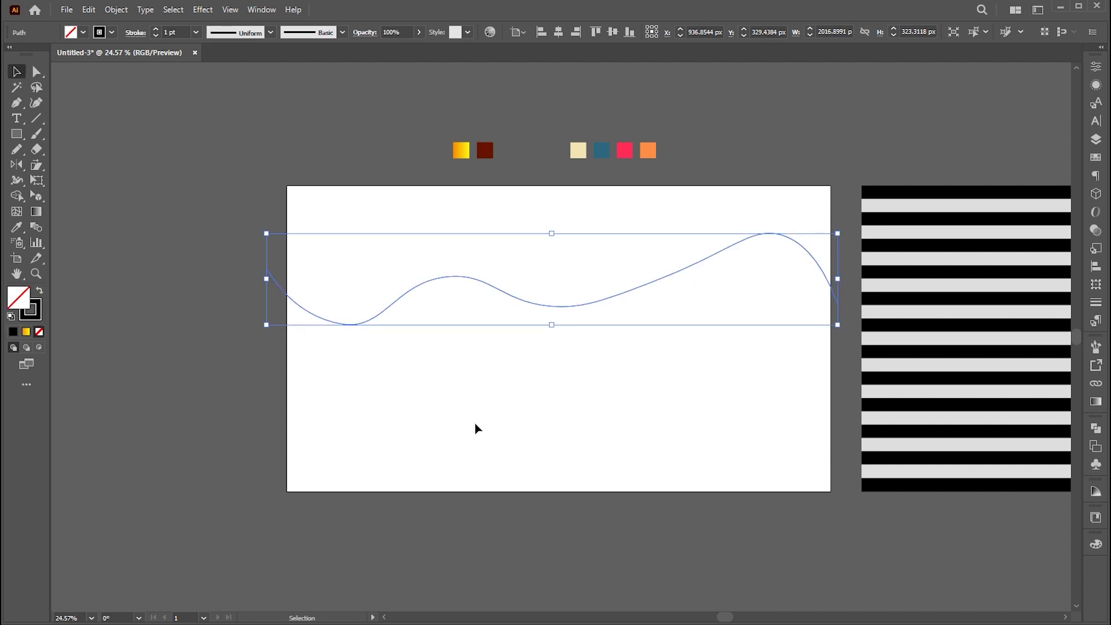
pyautogui.click(475, 428)
# Draw a second wavy curve below the first with the Curvature tool
pyautogui.hotkey('shift', '`')
pyautogui.click(266, 367)
pyautogui.click(355, 376)
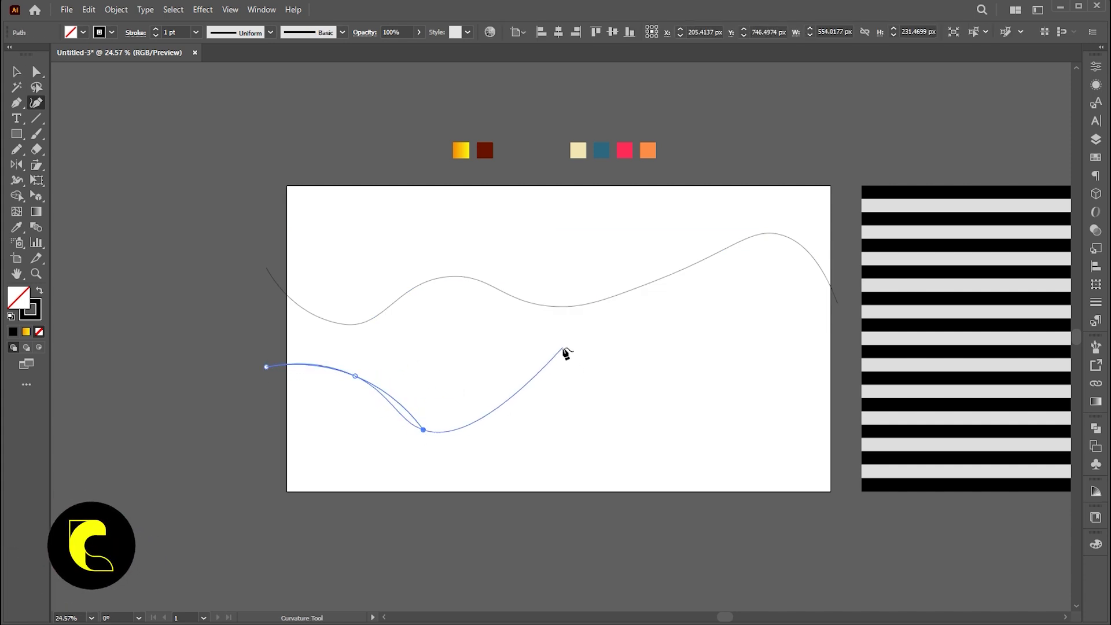
pyautogui.click(725, 413)
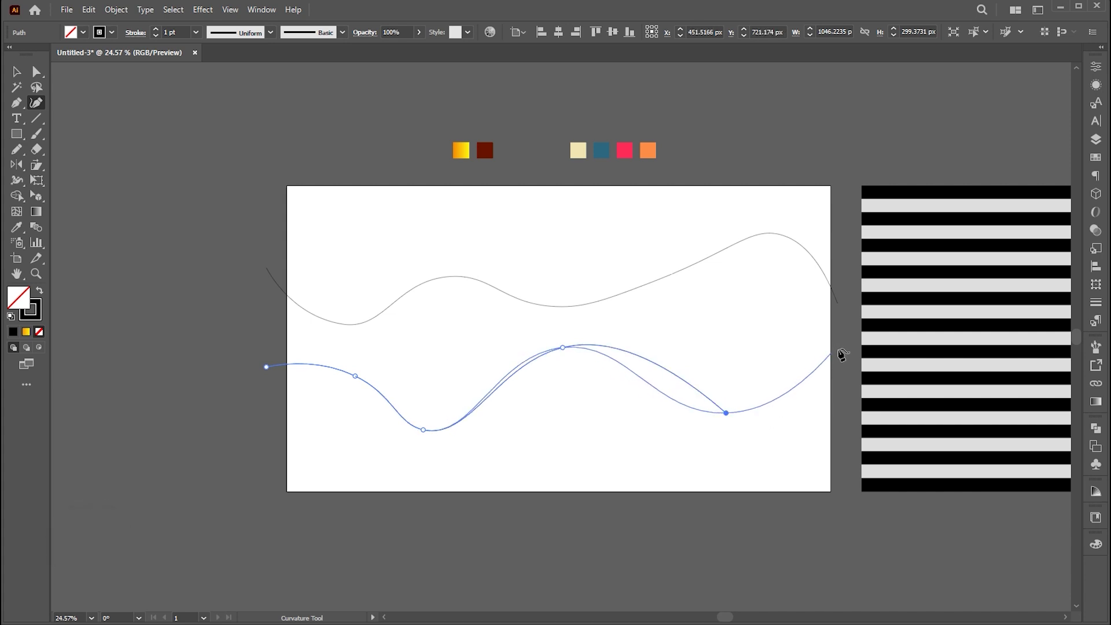
pyautogui.press('v')
pyautogui.click(585, 271)
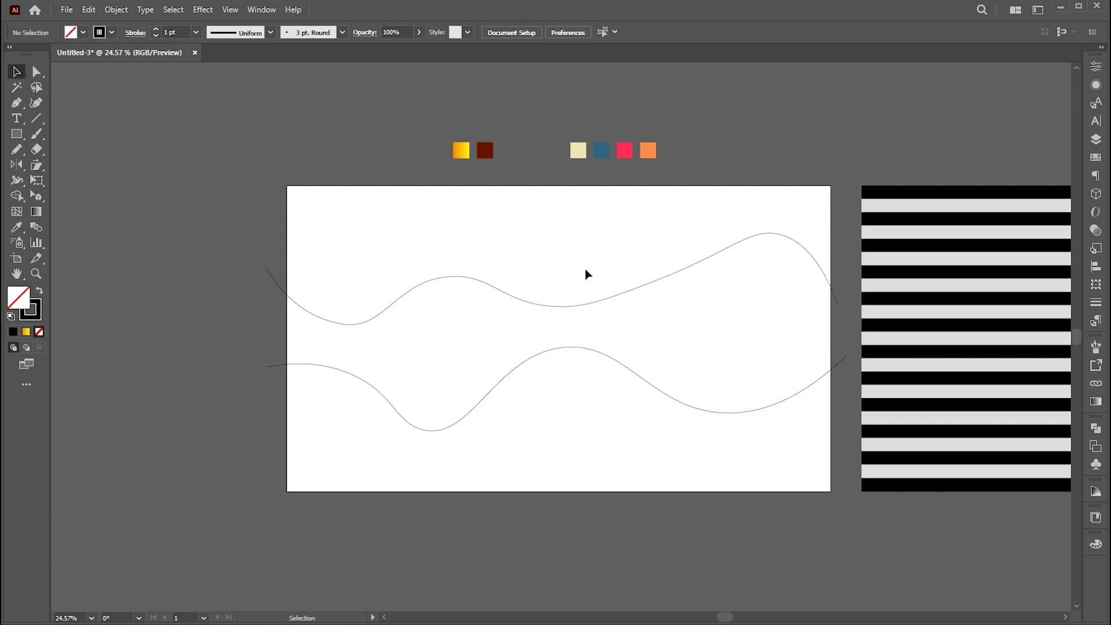
# Connect the left endpoints, then the right endpoints, of the two waves into one closed path
pyautogui.moveTo(535, 410); pyautogui.dragTo(533, 412)
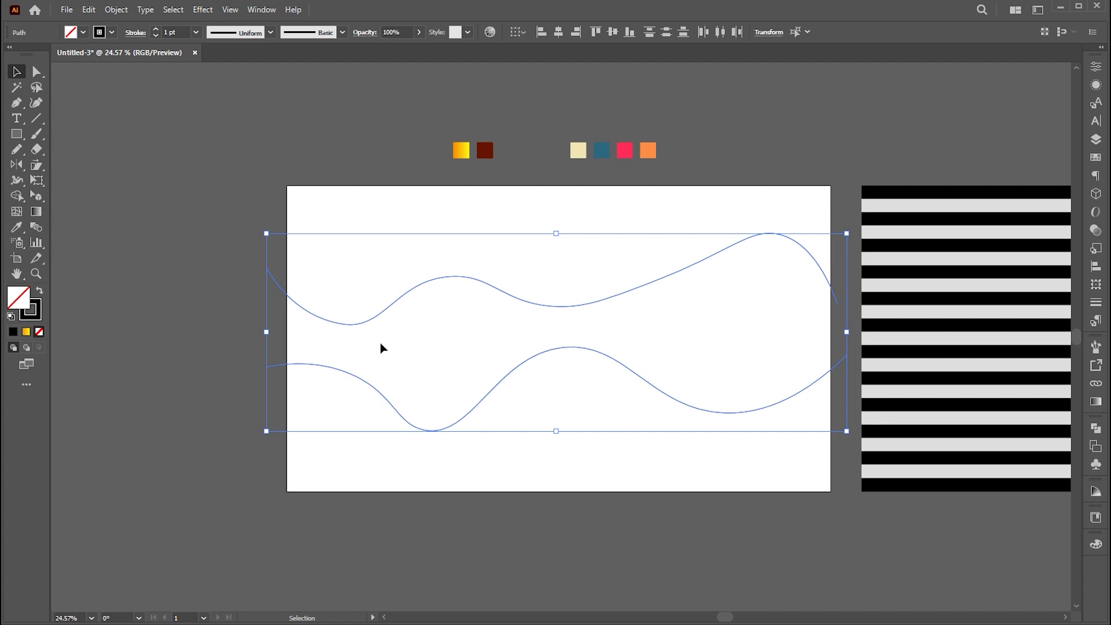
pyautogui.press('a')
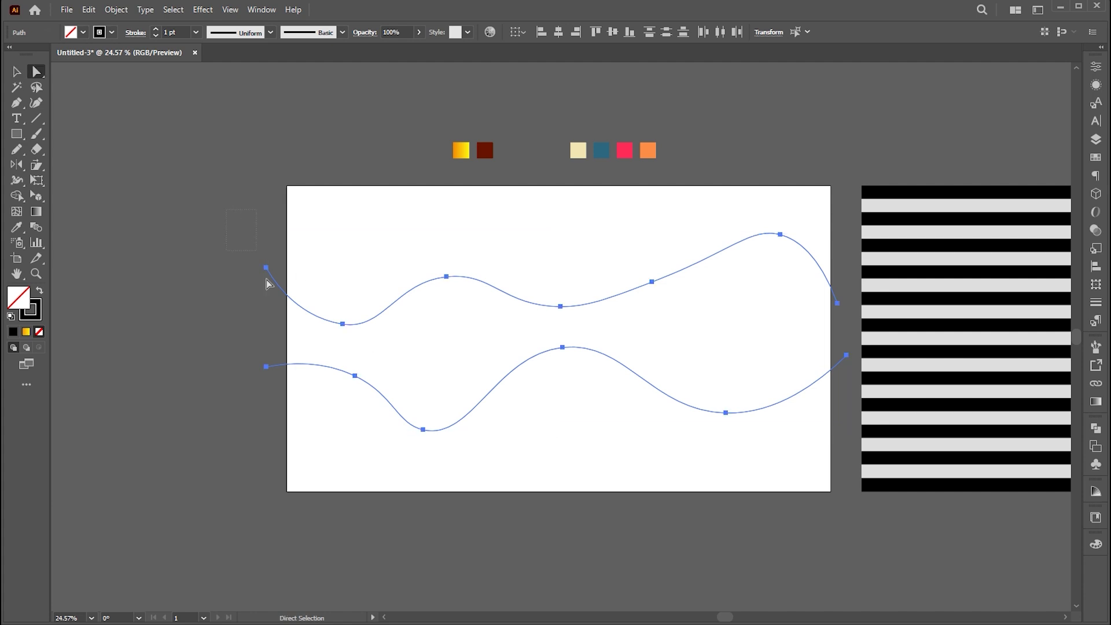
pyautogui.moveTo(263, 263); pyautogui.dragTo(286, 398)
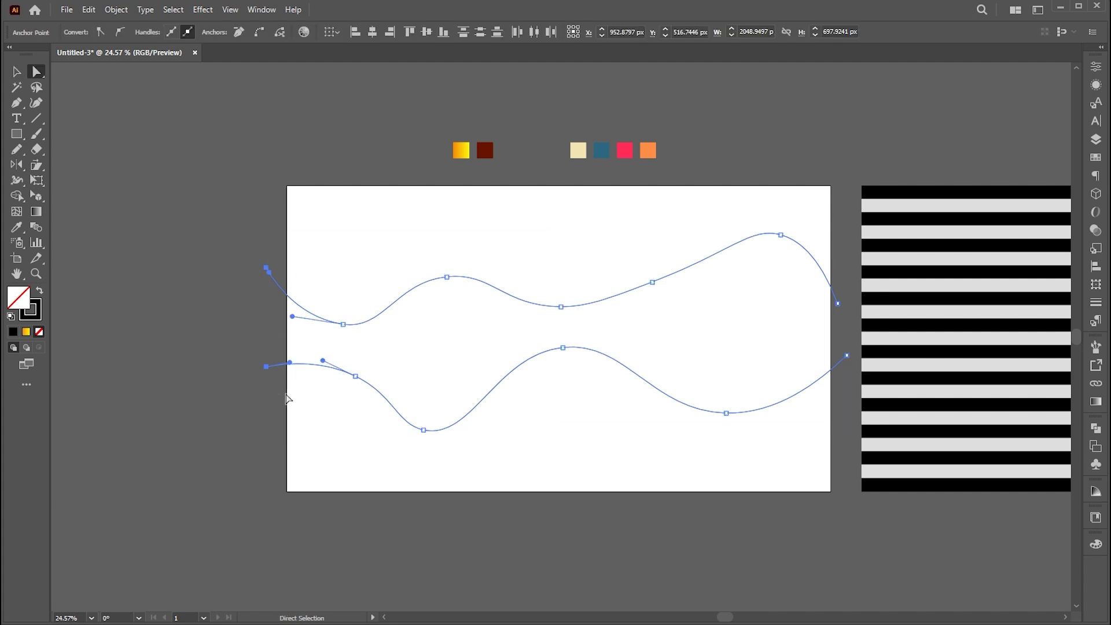
pyautogui.click(259, 32)
pyautogui.moveTo(850, 295); pyautogui.dragTo(831, 387)
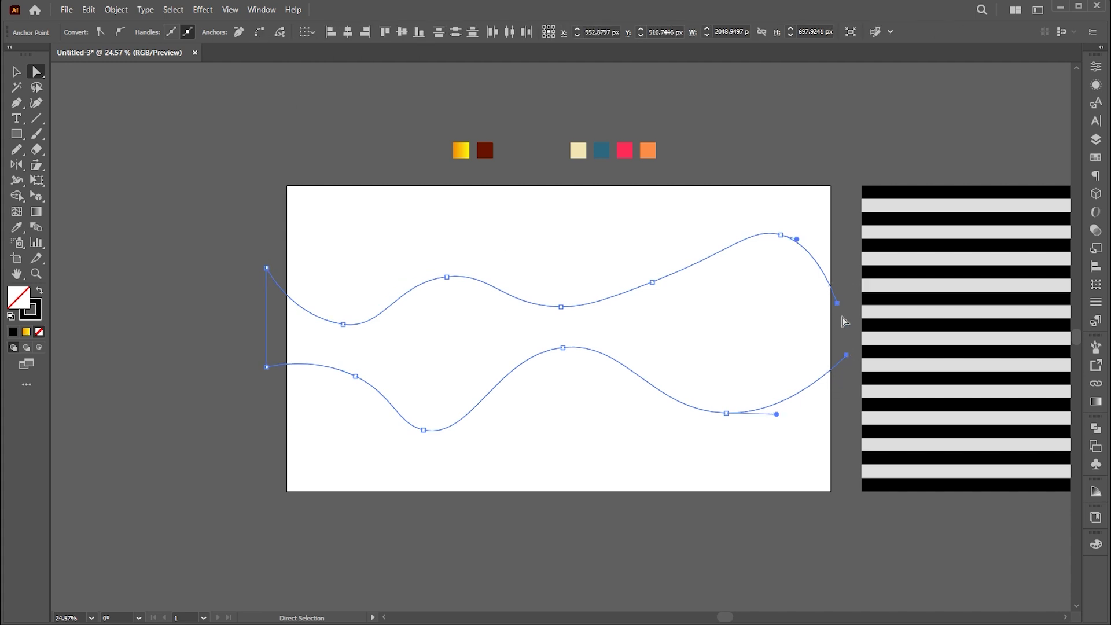
pyautogui.click(259, 32)
# Bring the closed wavy shape to the front with Arrange > Bring to Front
pyautogui.press('v')
pyautogui.hscroll(3, 642, 283)
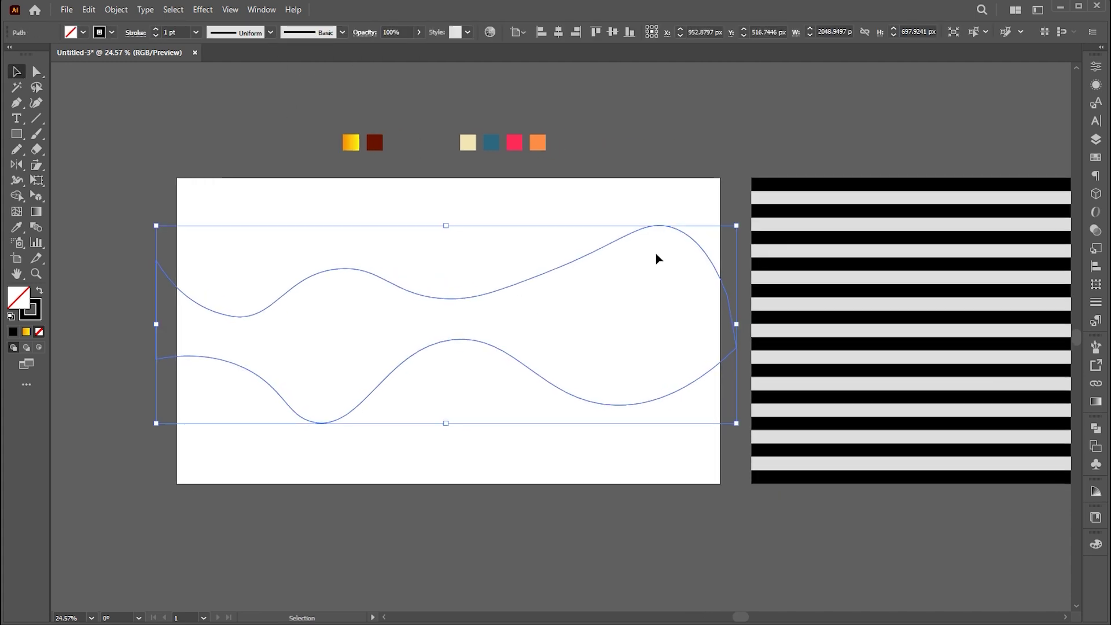
pyautogui.rightClick(617, 243)
pyautogui.moveTo(700, 560)
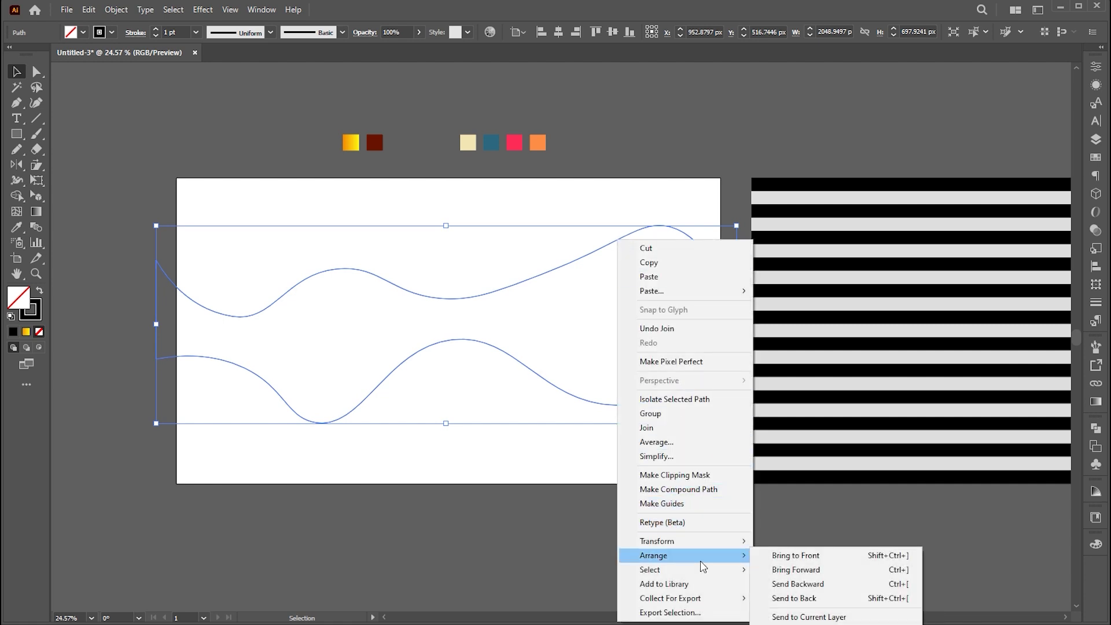
pyautogui.click(807, 557)
pyautogui.click(787, 138)
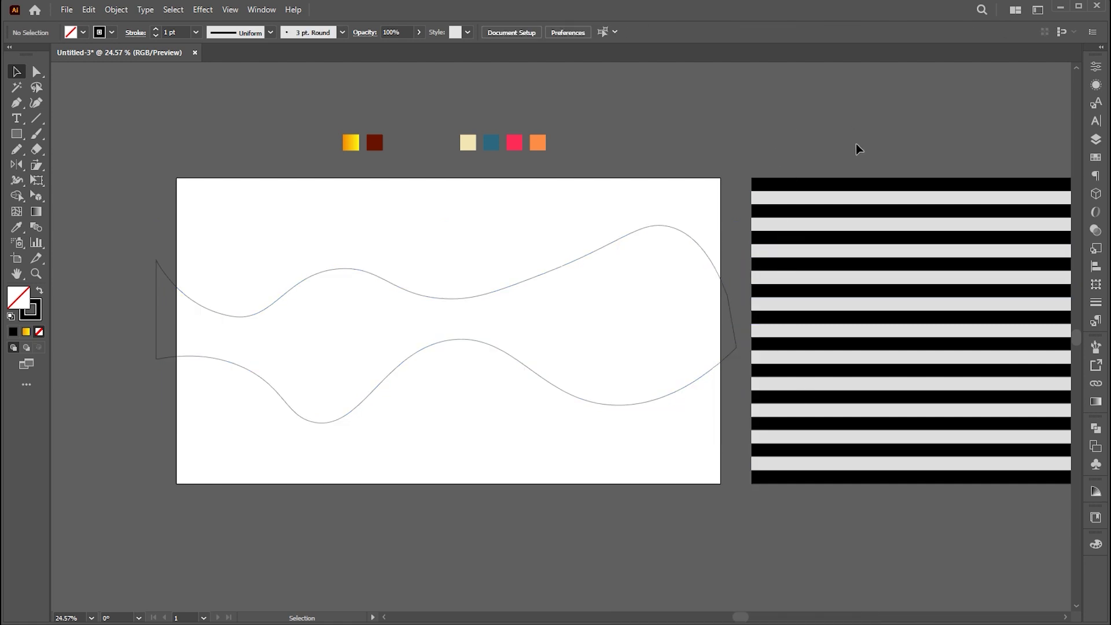
# Select all and apply Envelope Distort > Make with Top Object to warp the stripes
pyautogui.hotkey('ctrl', 'a')
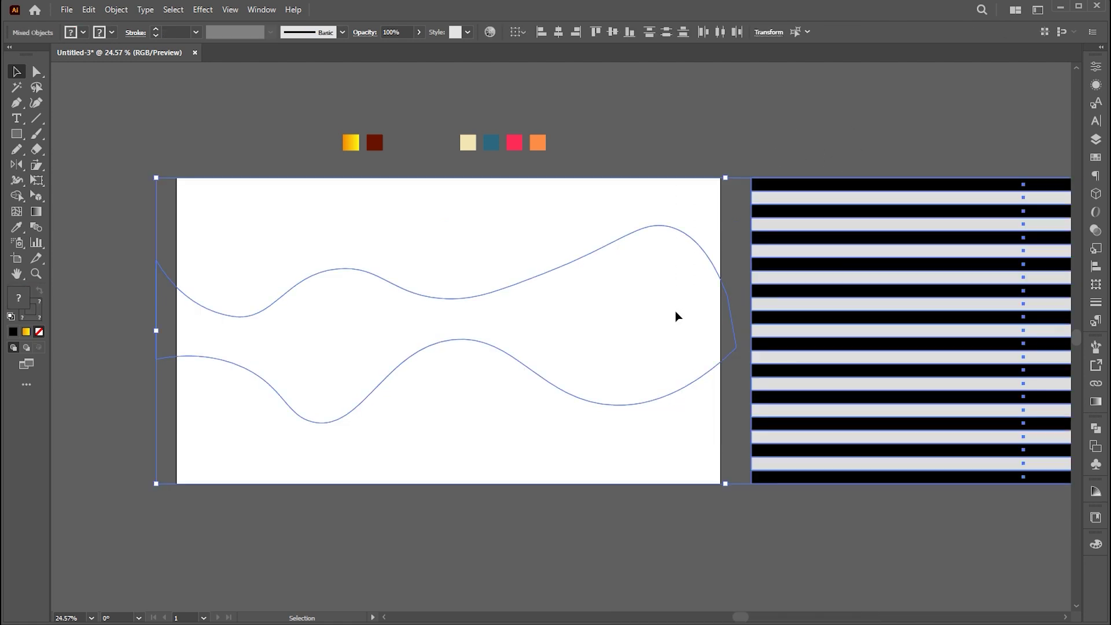
pyautogui.click(117, 13)
pyautogui.moveTo(165, 418)
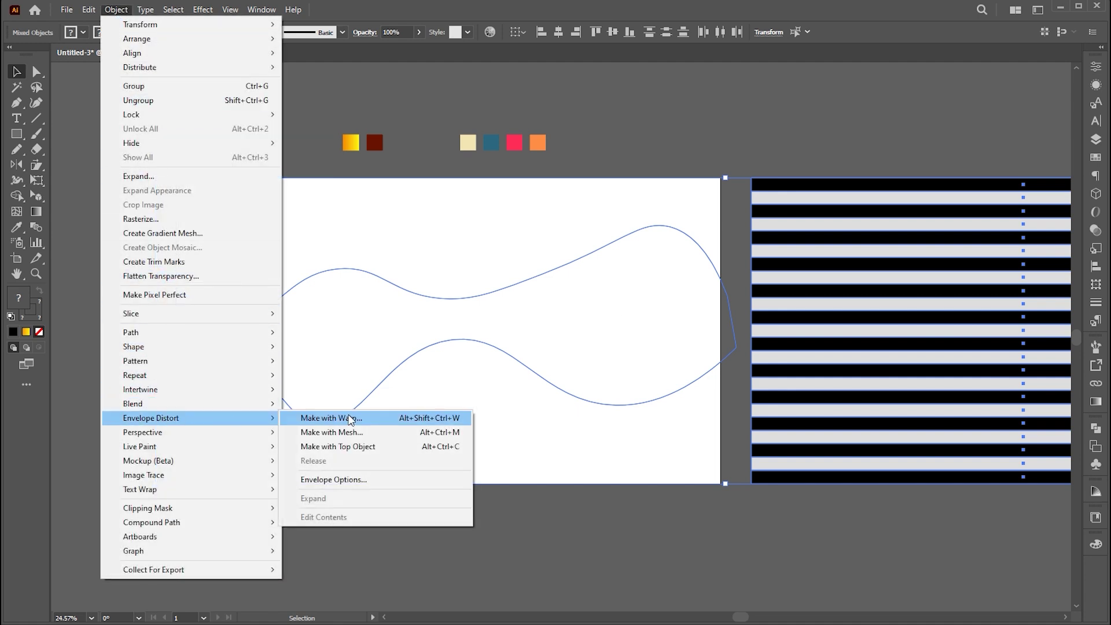
pyautogui.click(371, 447)
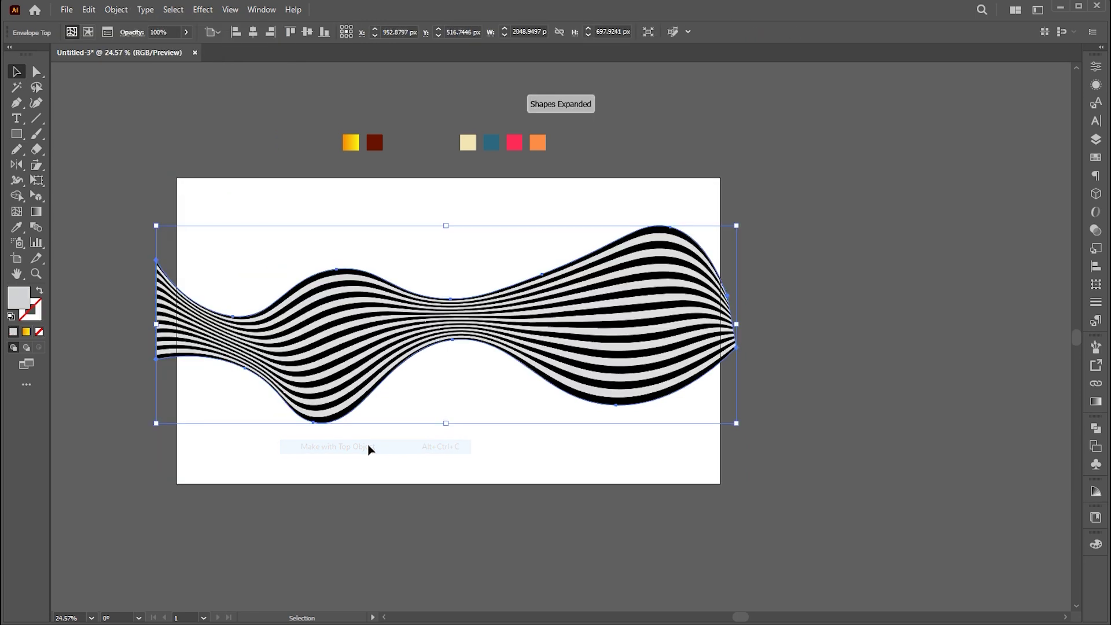
pyautogui.click(513, 469)
pyautogui.press('z')
pyautogui.click(510, 403)
# Drag the envelope's mesh points and handles so the stripes twist and fold like a ribbon
pyautogui.press('v')
pyautogui.click(503, 288)
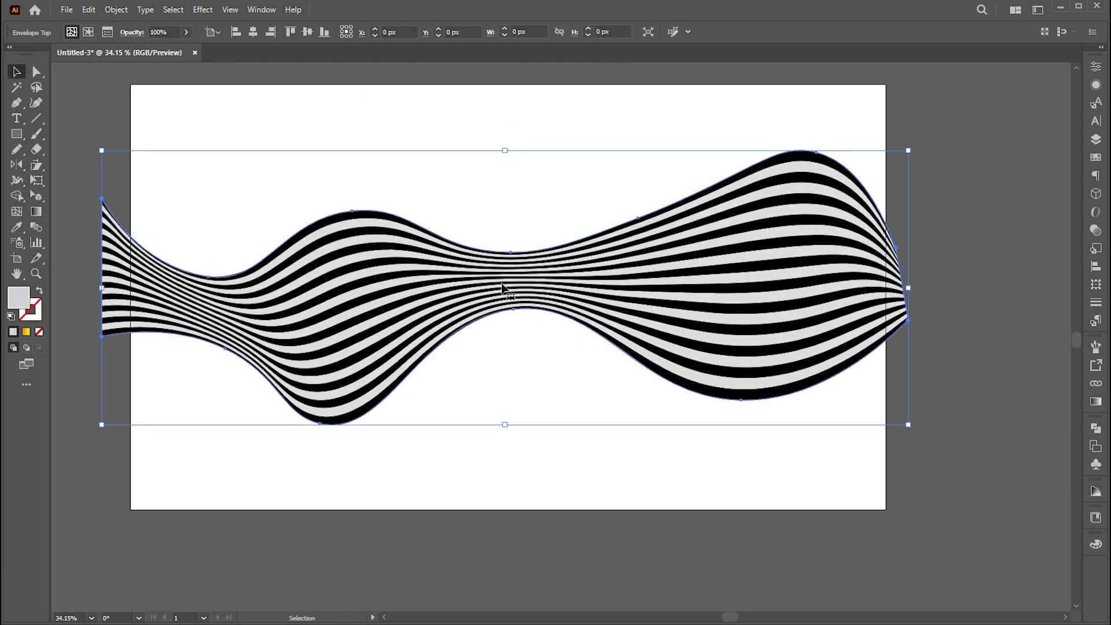
pyautogui.click(36, 71)
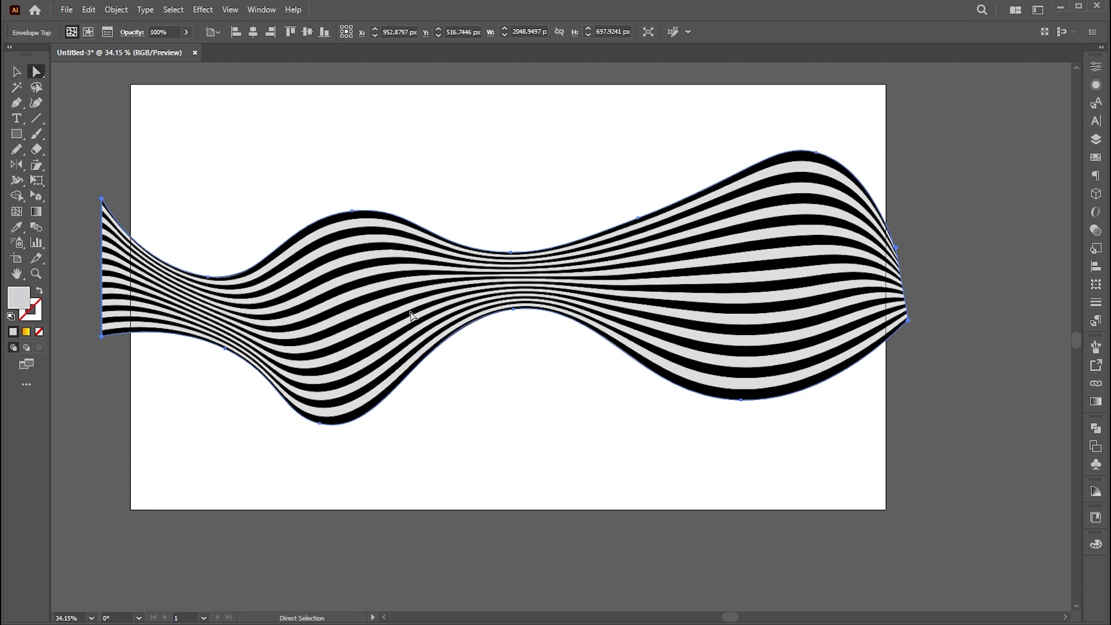
pyautogui.moveTo(511, 253); pyautogui.dragTo(516, 414)
pyautogui.moveTo(356, 215); pyautogui.dragTo(314, 484)
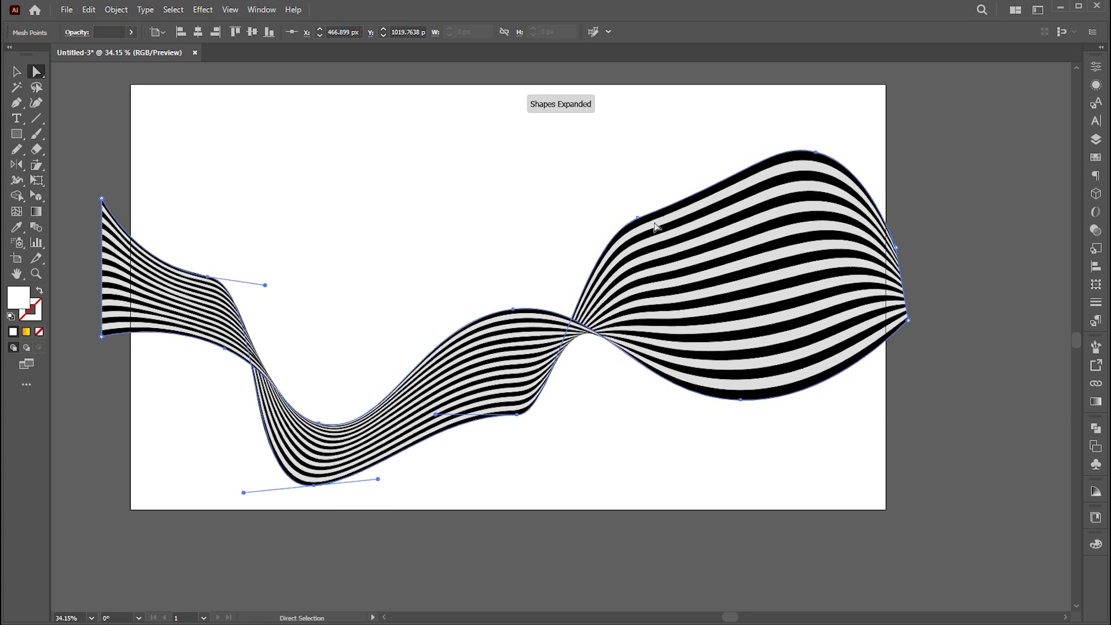
pyautogui.moveTo(817, 153); pyautogui.dragTo(736, 451)
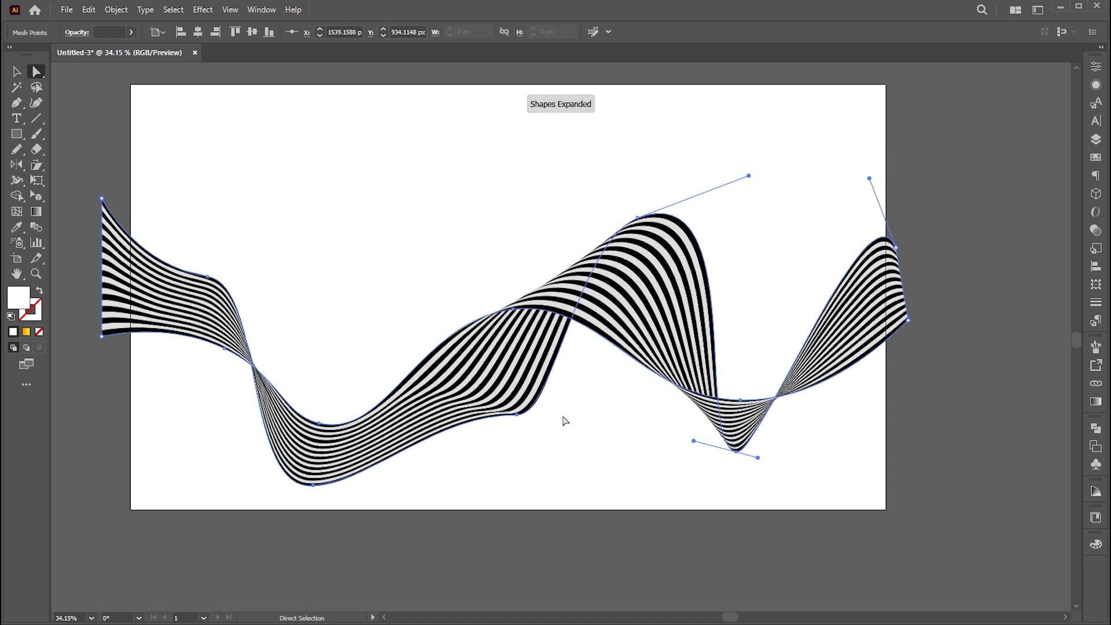
pyautogui.moveTo(516, 416); pyautogui.dragTo(598, 445)
pyautogui.moveTo(517, 311); pyautogui.dragTo(516, 287)
pyautogui.moveTo(227, 349); pyautogui.dragTo(291, 357)
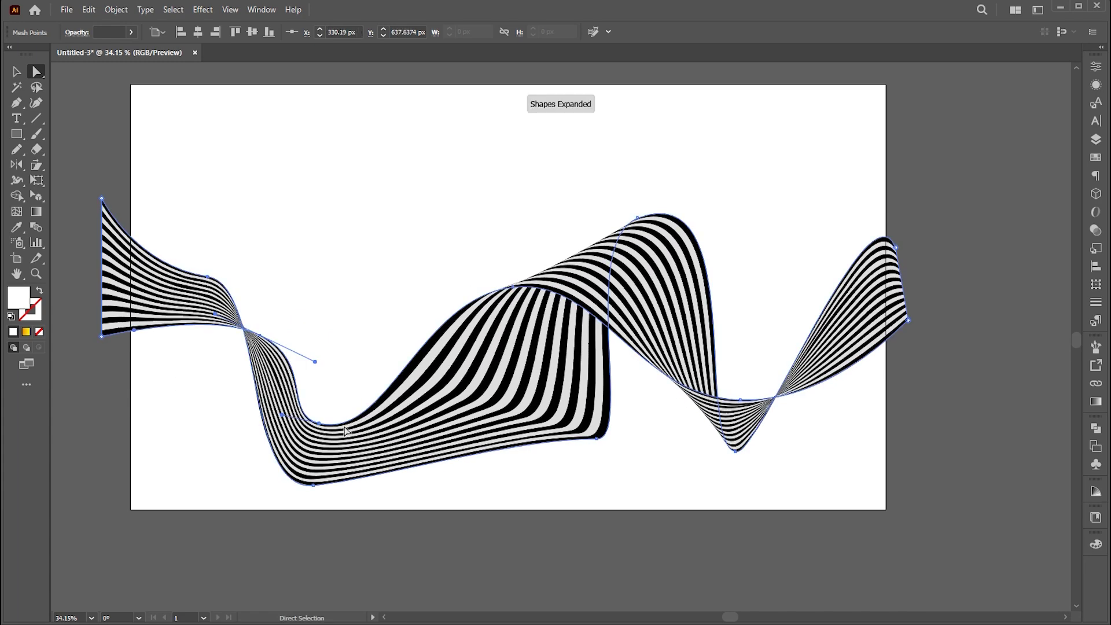
pyautogui.moveTo(322, 426); pyautogui.dragTo(338, 522)
# Move the finished striped ribbon lower on the artboard
pyautogui.click(556, 536)
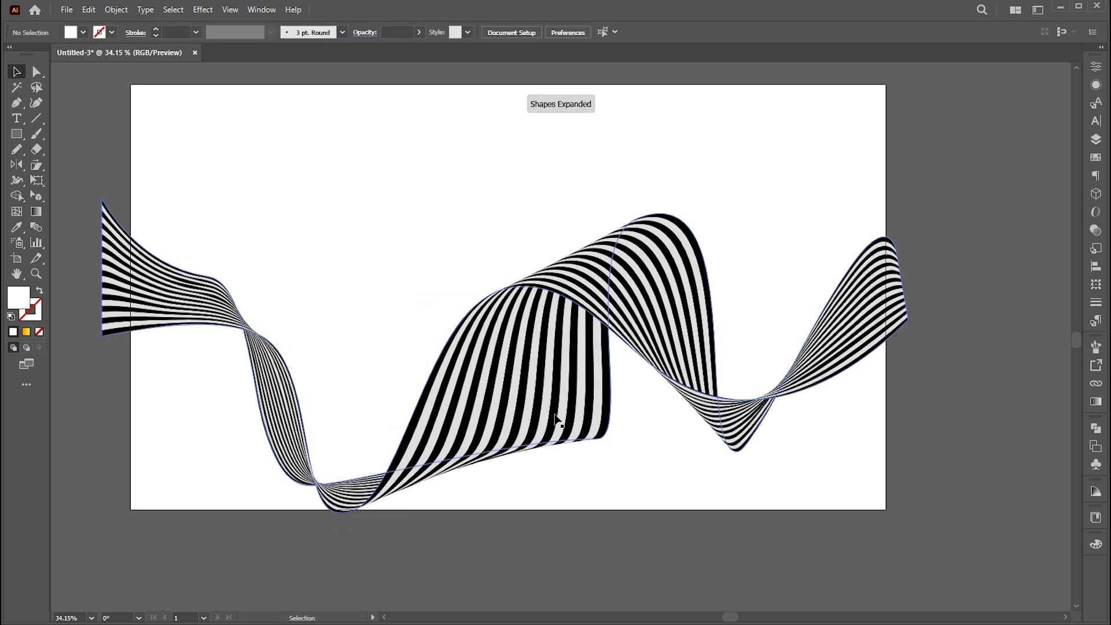
pyautogui.scroll(-2, 509, 350)
pyautogui.moveTo(488, 341); pyautogui.dragTo(464, 362)
pyautogui.press('v')
pyautogui.scroll(1, 477, 364)
pyautogui.moveTo(529, 379); pyautogui.dragTo(537, 279)
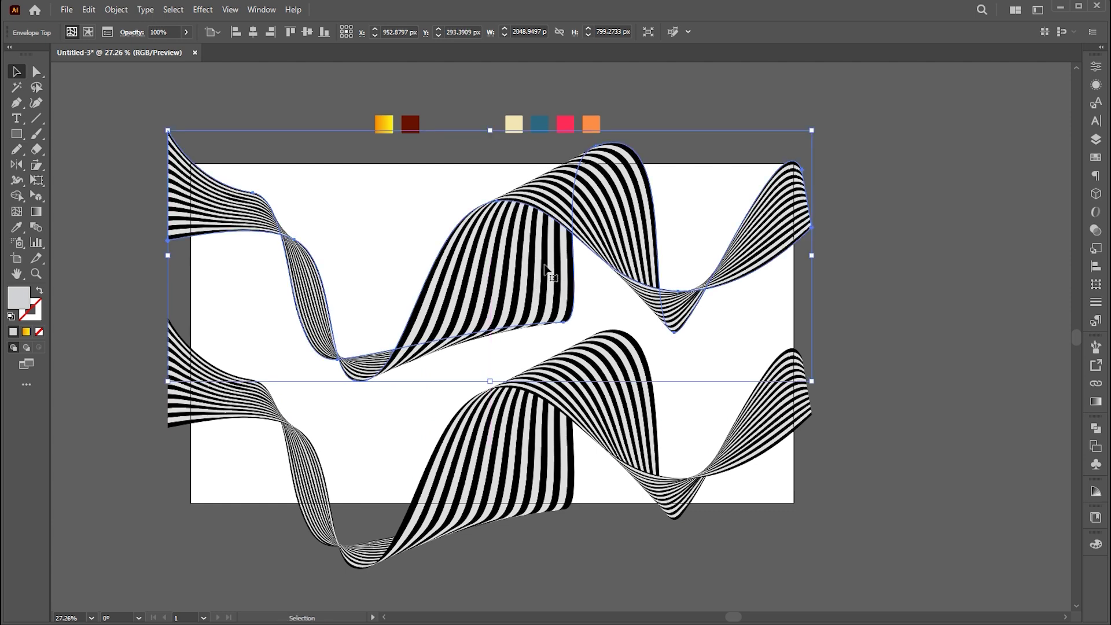
# Edit the upper ribbon's contents and recolour its black stripes maroon from the swatch
pyautogui.doubleClick(546, 267)
pyautogui.scroll(3, 601, 246)
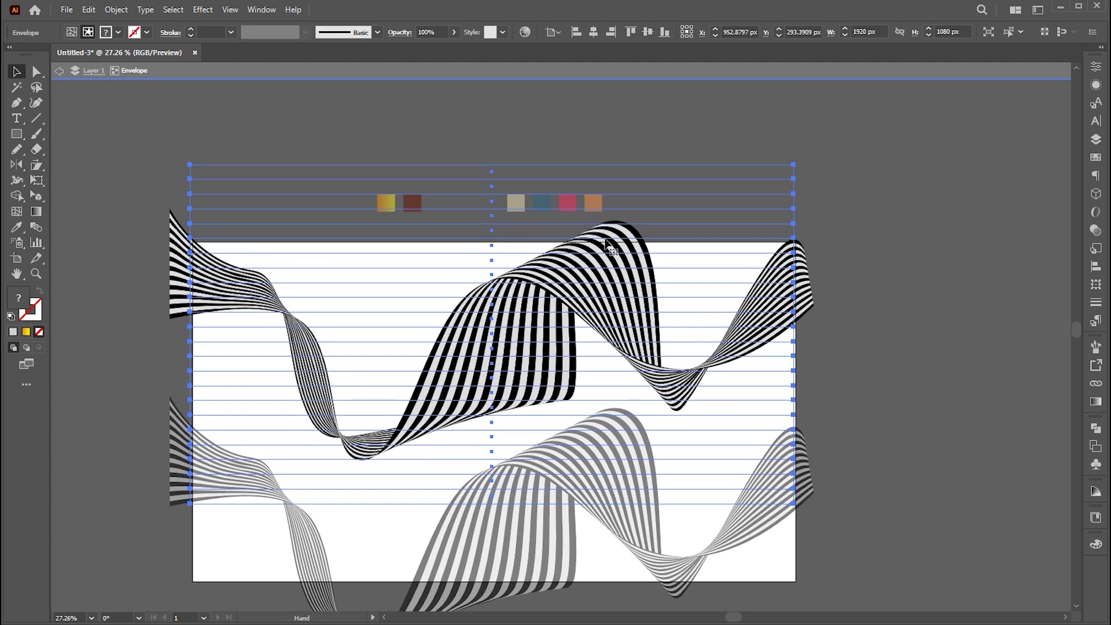
pyautogui.click(759, 167)
pyautogui.press('y')
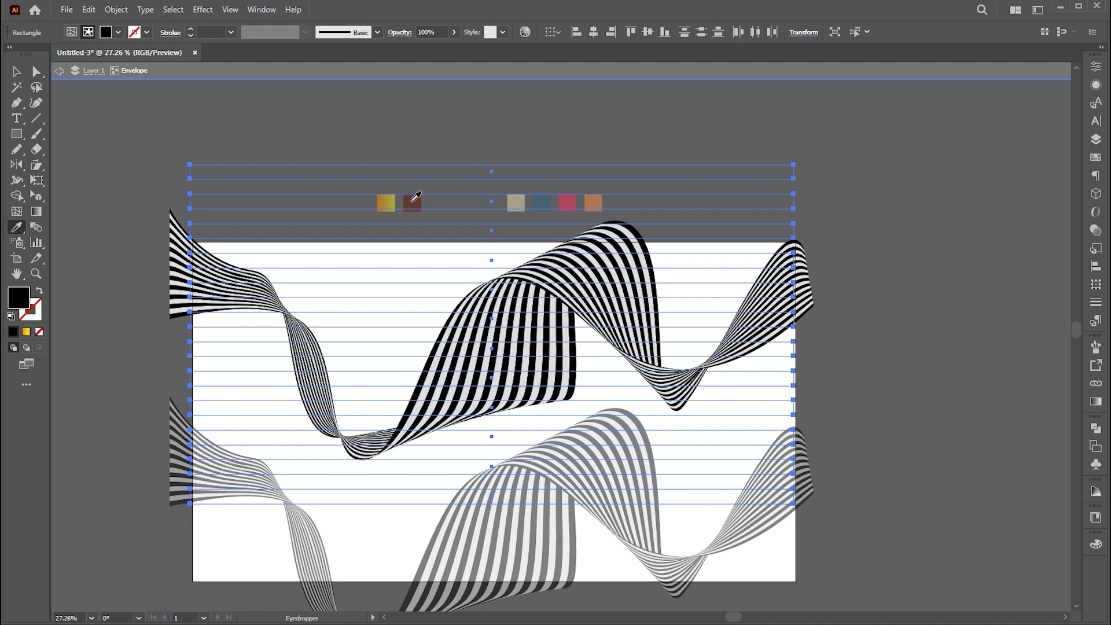
pyautogui.click(413, 201)
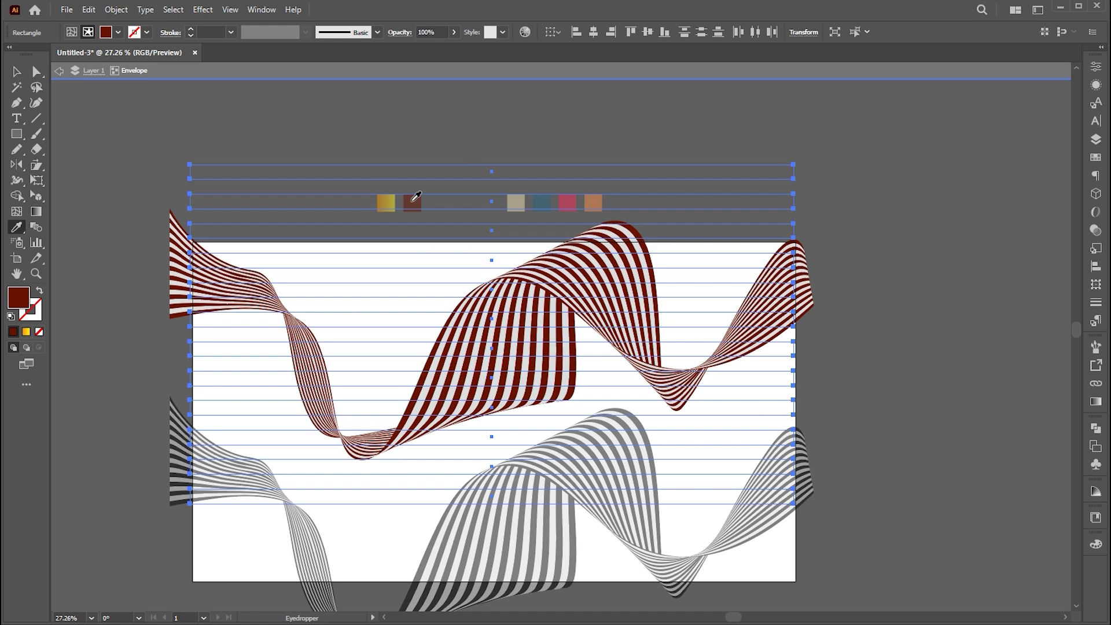
# Recolour the ribbon's light stripes yellow from the swatch and zoom in on the result
pyautogui.press('v')
pyautogui.press('u')
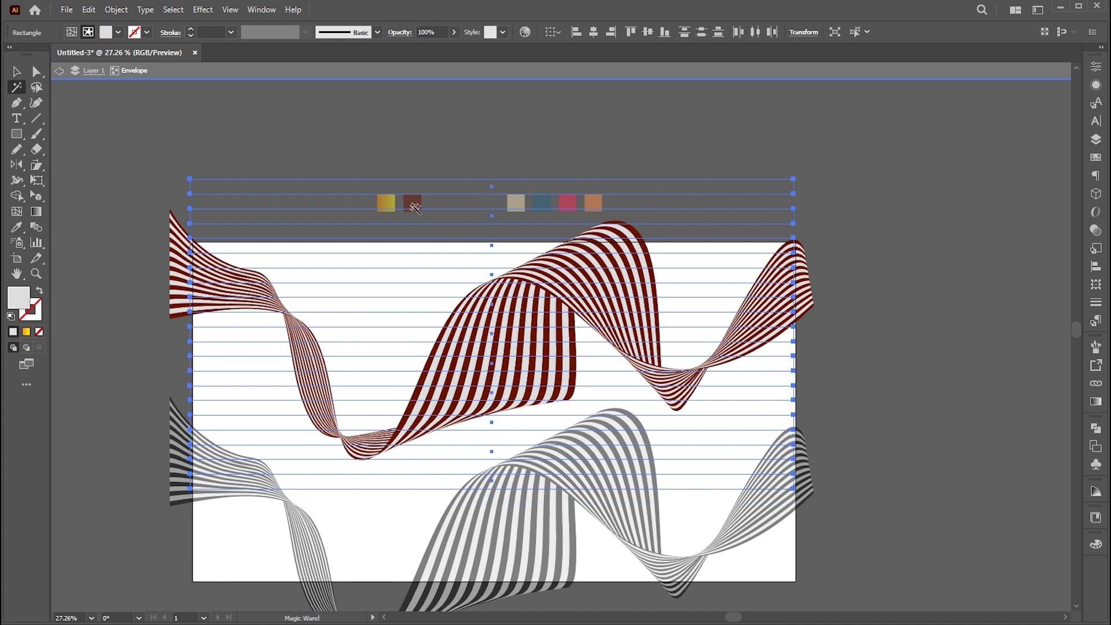
pyautogui.click(385, 200)
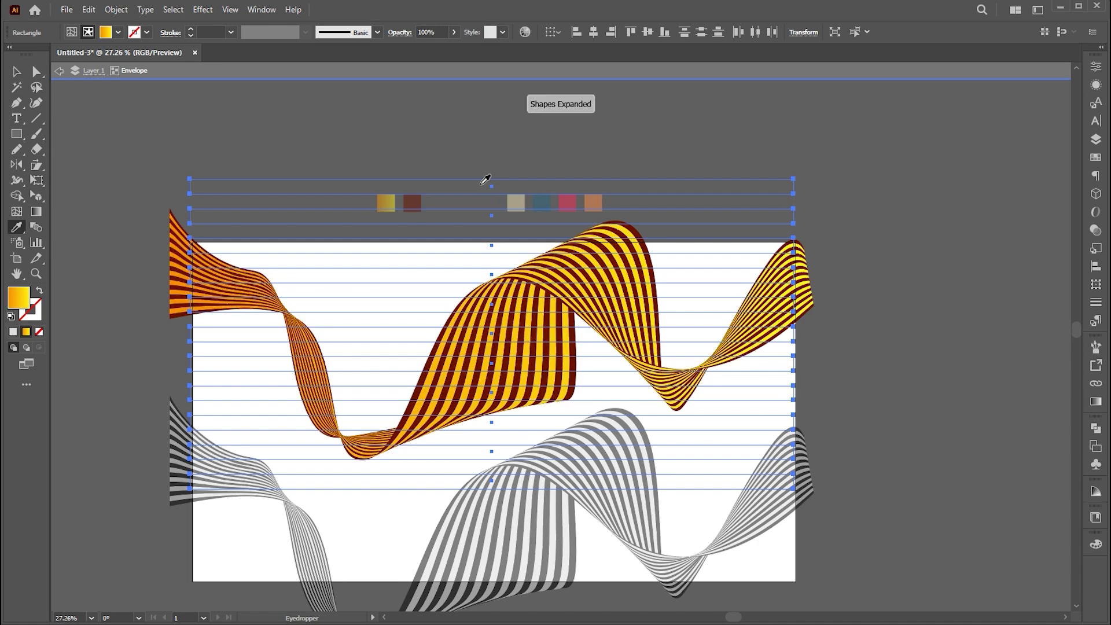
pyautogui.press('v')
pyautogui.click(675, 144)
pyautogui.press('z')
pyautogui.moveTo(512, 371); pyautogui.dragTo(566, 368)
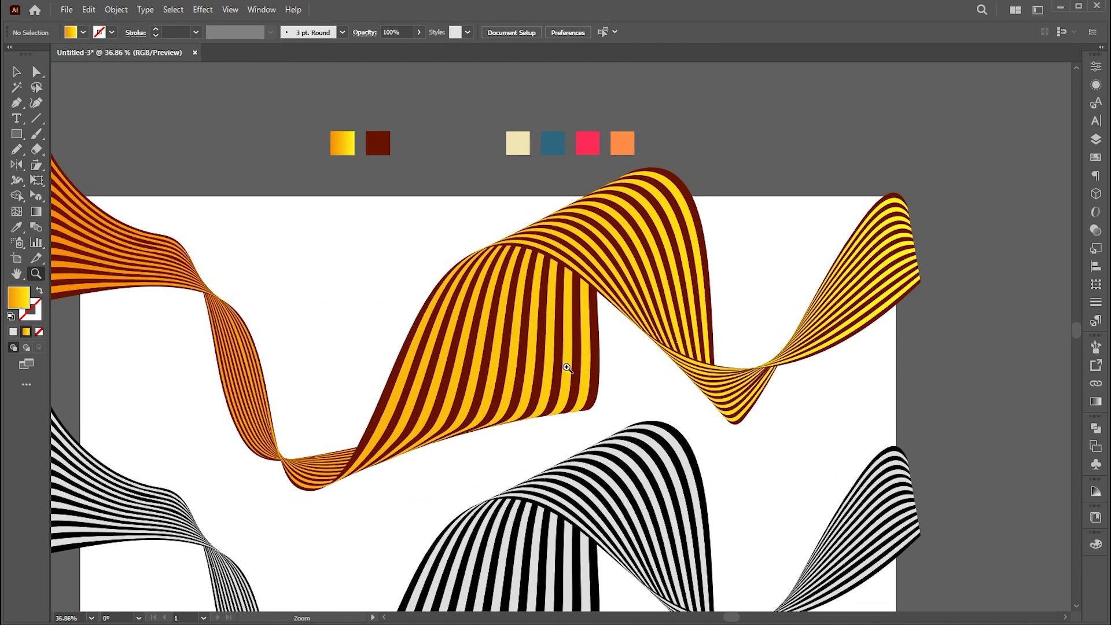
pyautogui.press('v')
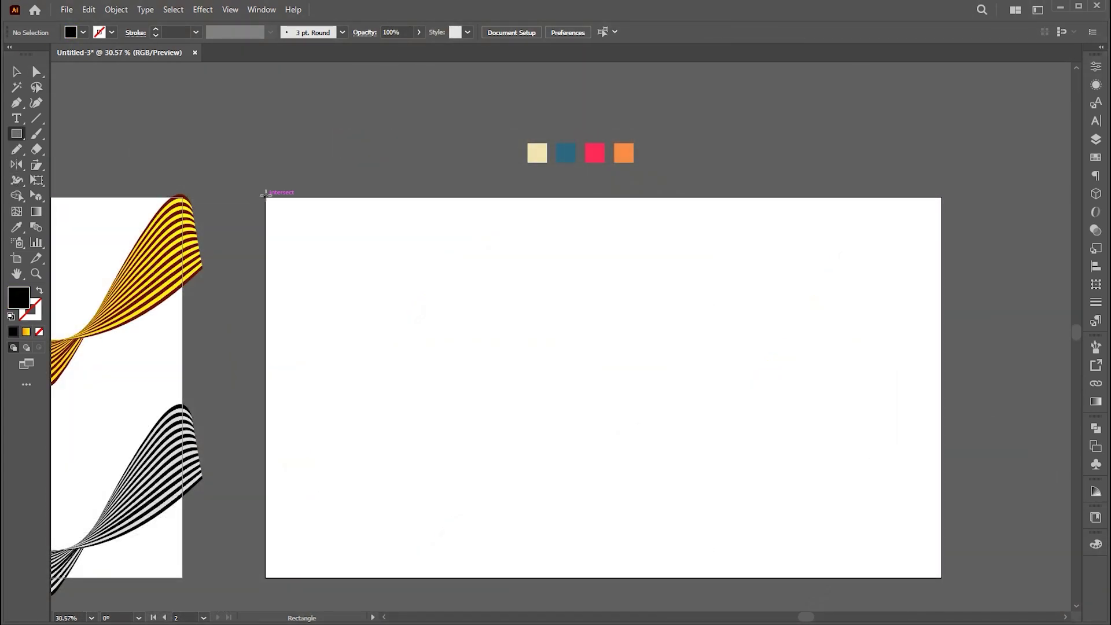
# Cover the second artboard with a locked cream rectangle and draw a thin full-width bar at its top
pyautogui.moveTo(328, 226)
pyautogui.mouseDown()
pyautogui.moveTo(951, 573)
pyautogui.moveTo(941, 577)
pyautogui.mouseUp()
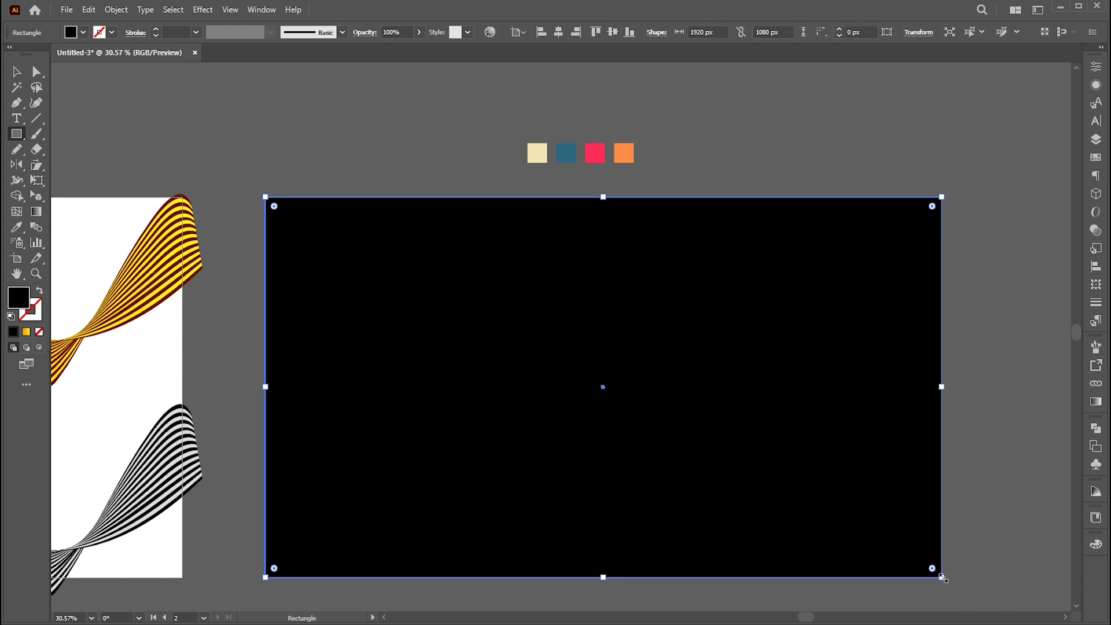
pyautogui.click(537, 153)
pyautogui.press('v')
pyautogui.click(115, 9)
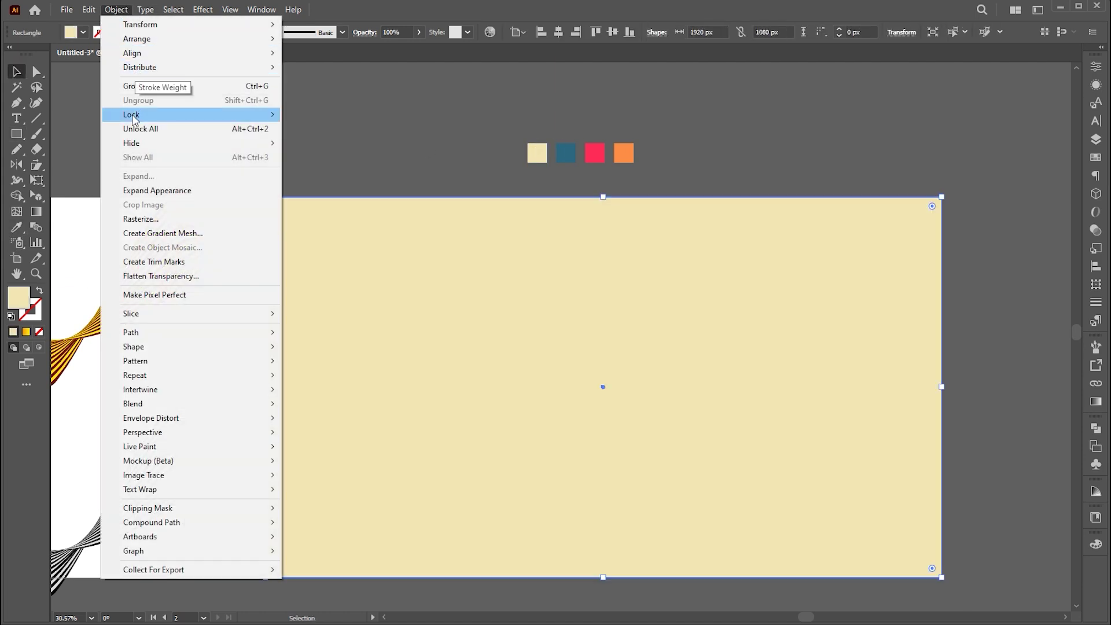
pyautogui.moveTo(173, 114)
pyautogui.click(318, 114)
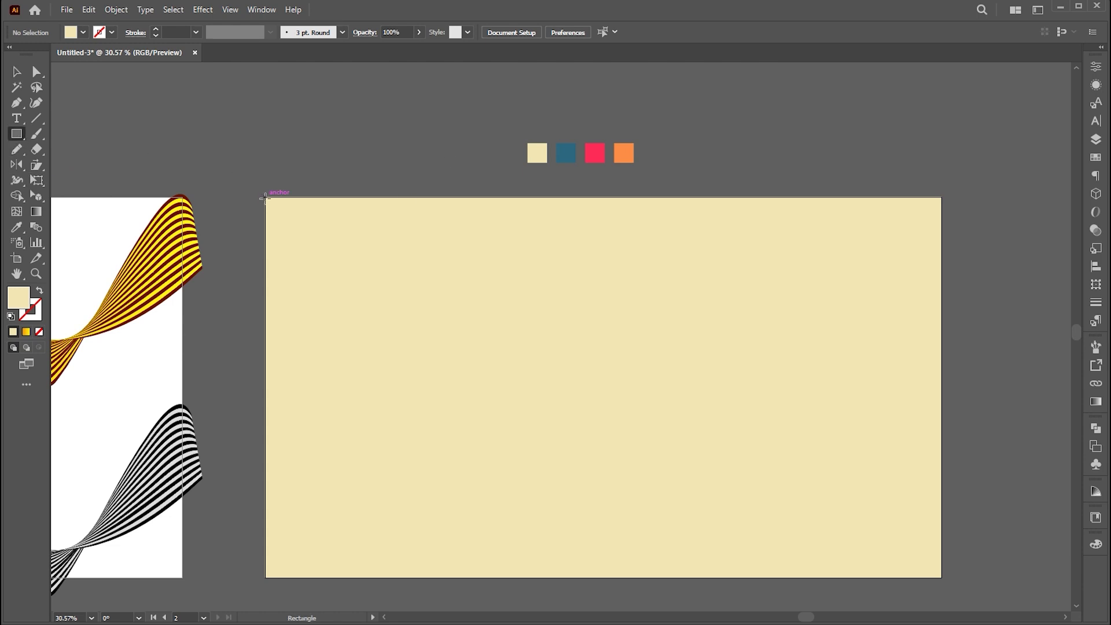
pyautogui.moveTo(264, 198); pyautogui.dragTo(941, 220)
# Stack three bars coloured teal, pink and orange from the swatches at the artboard's top
pyautogui.press('i')
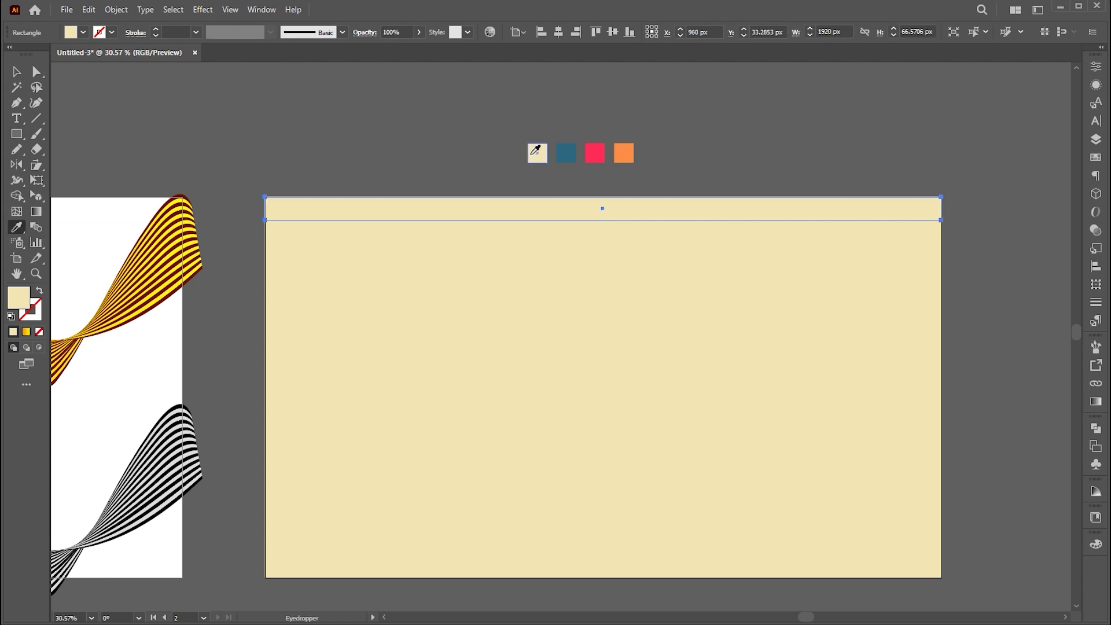
pyautogui.click(564, 156)
pyautogui.press('v')
pyautogui.click(725, 152)
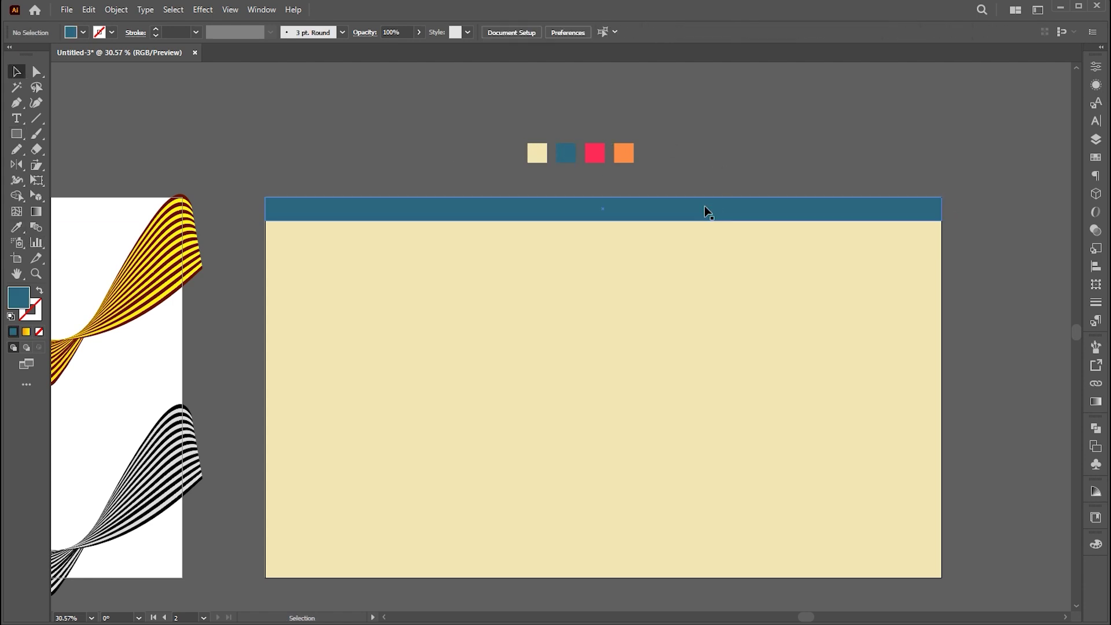
pyautogui.moveTo(705, 210); pyautogui.dragTo(682, 261)
pyautogui.press('i')
pyautogui.click(596, 152)
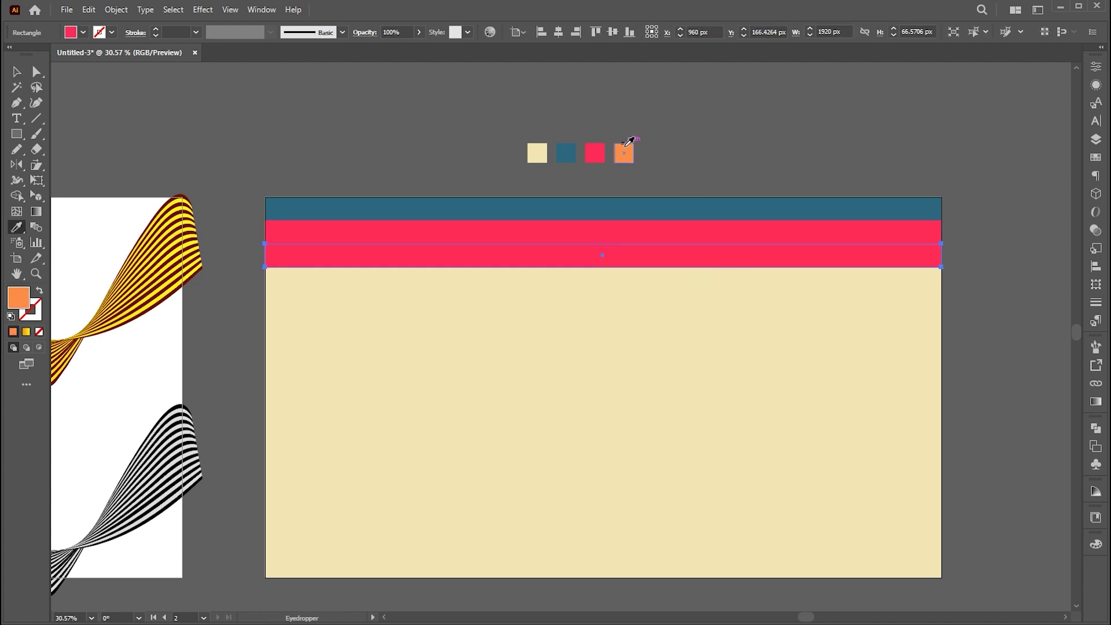
pyautogui.click(625, 146)
pyautogui.press('v')
pyautogui.click(797, 179)
# Repeat the three-bar set down the artboard, scale the stripes to fit, and move them aside
pyautogui.moveTo(750, 286); pyautogui.dragTo(615, 215)
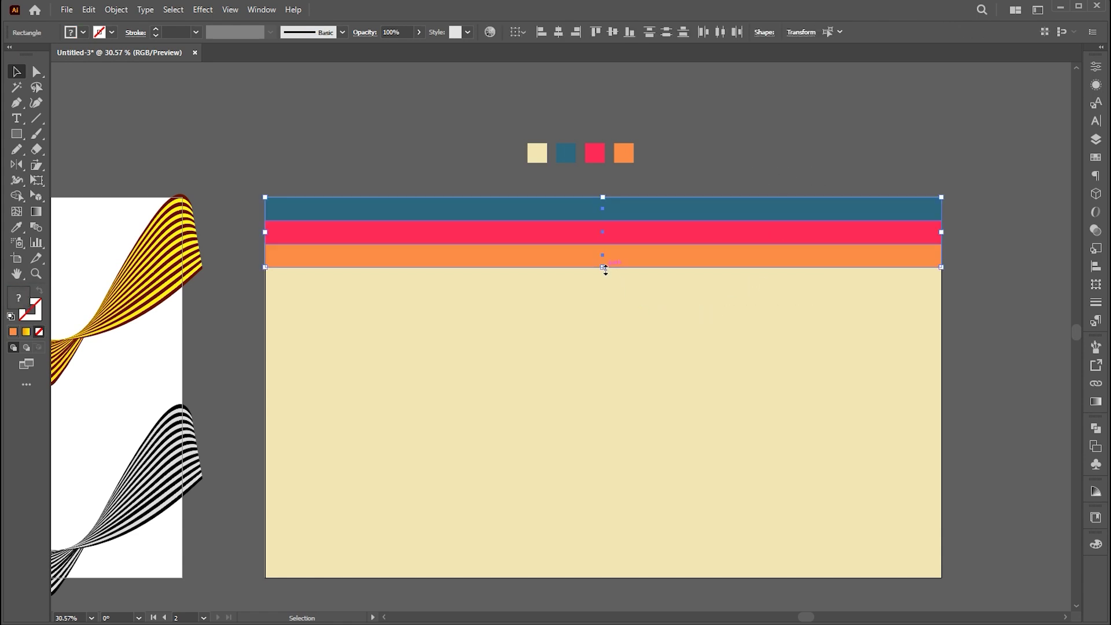
pyautogui.moveTo(603, 268); pyautogui.dragTo(641, 283)
pyautogui.hotkey('ctrl', 'd')
pyautogui.hotkey('ctrl', 'd')
pyautogui.hotkey('ctrl', 'd')
pyautogui.hotkey('ctrl', 'd')
pyautogui.hotkey('ctrl', 'd')
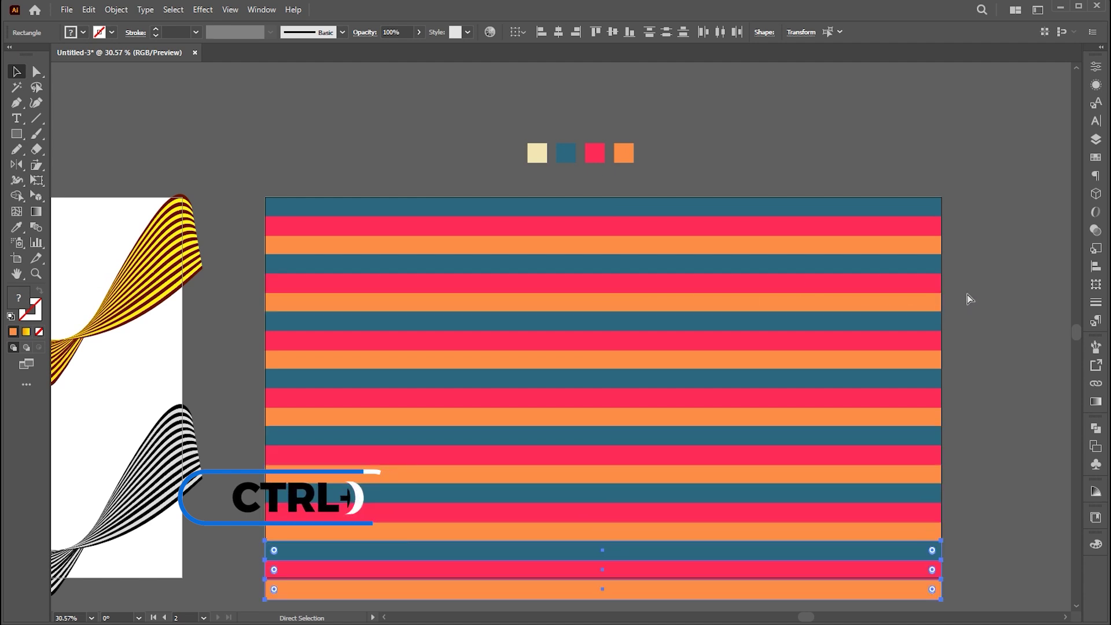
pyautogui.hotkey('ctrl', 'alt', 'a')
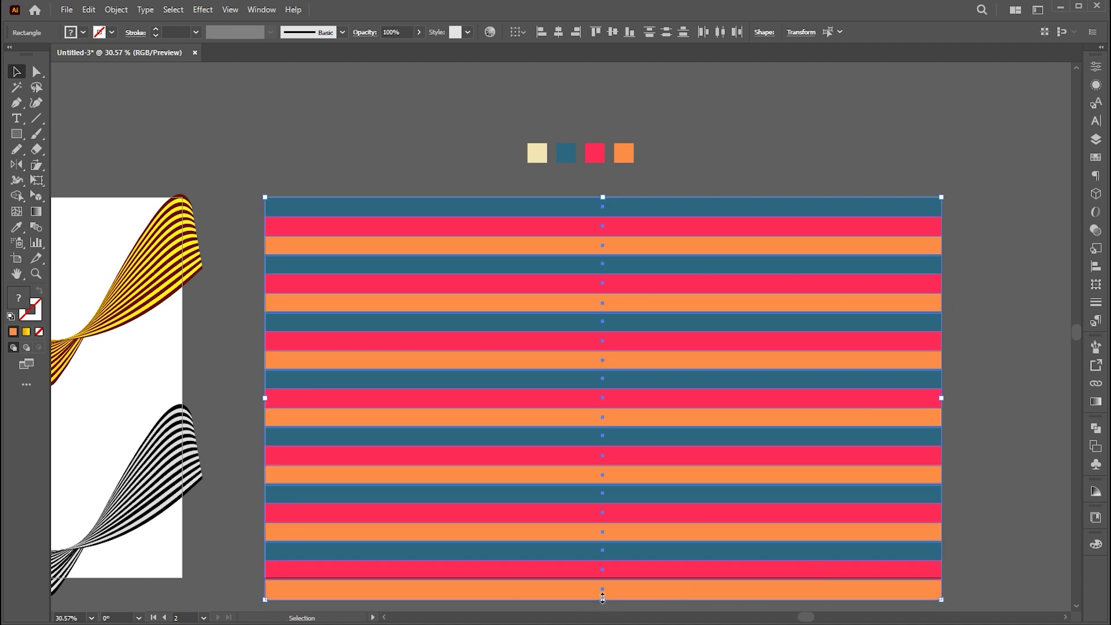
pyautogui.moveTo(603, 596); pyautogui.dragTo(604, 573)
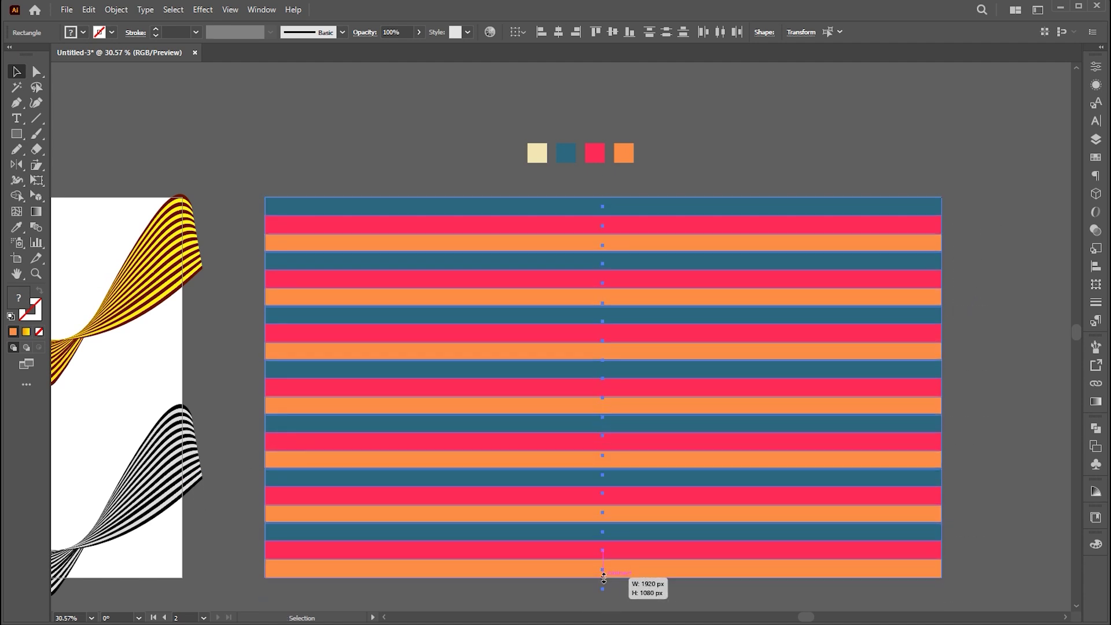
pyautogui.moveTo(603, 577); pyautogui.dragTo(996, 427)
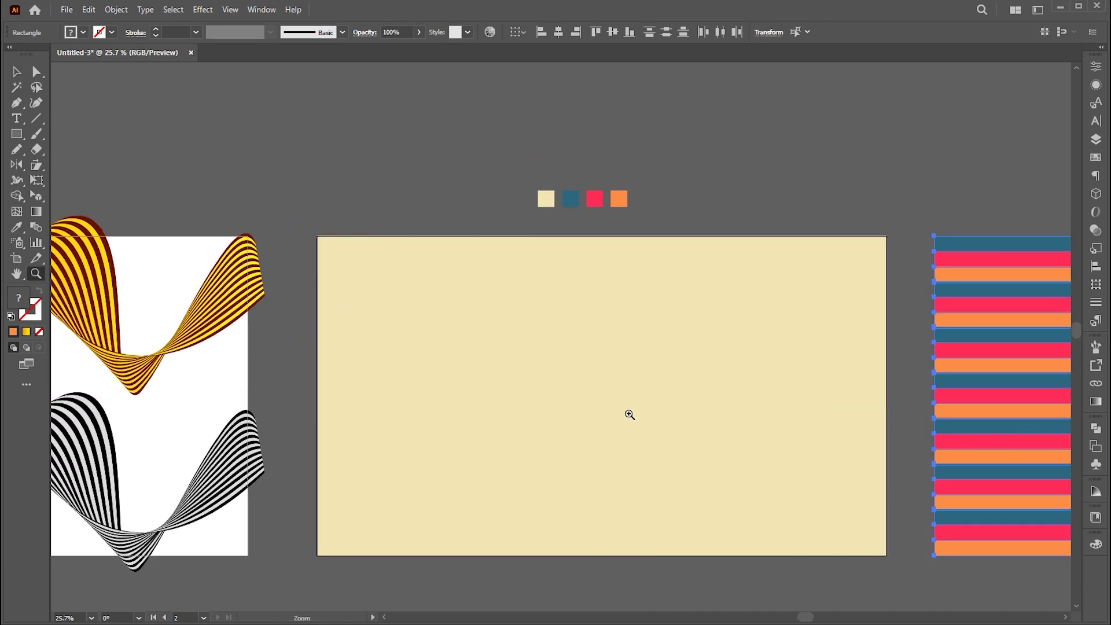
pyautogui.click(620, 414)
# Draw two freehand wavy lines with the Pencil tool, one above the other, across the cream artboard
pyautogui.doubleClick(18, 150)
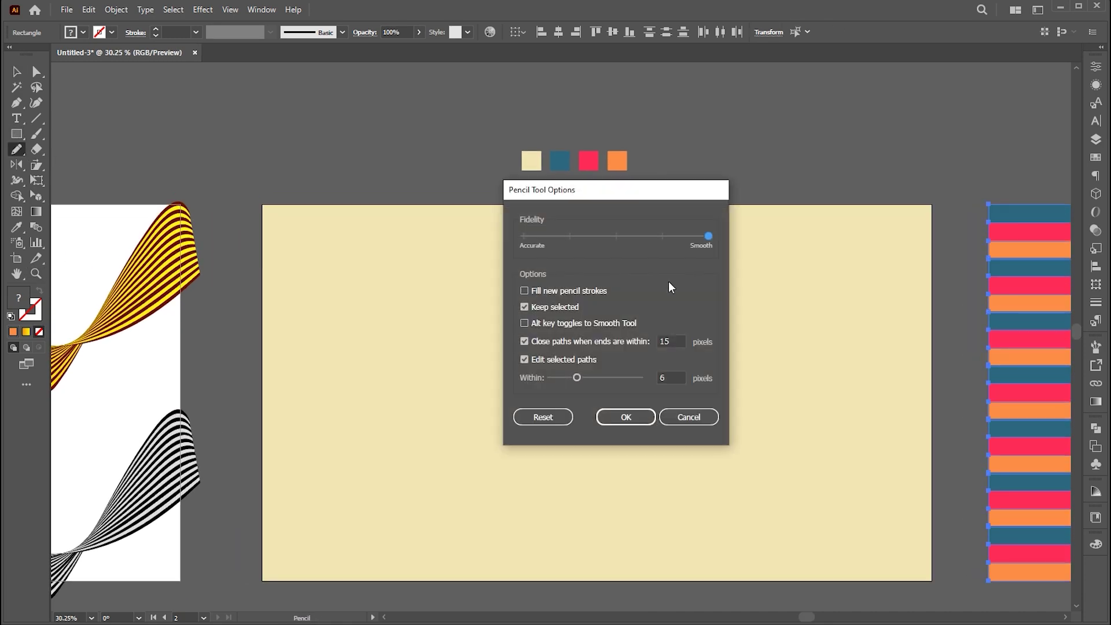
pyautogui.click(627, 418)
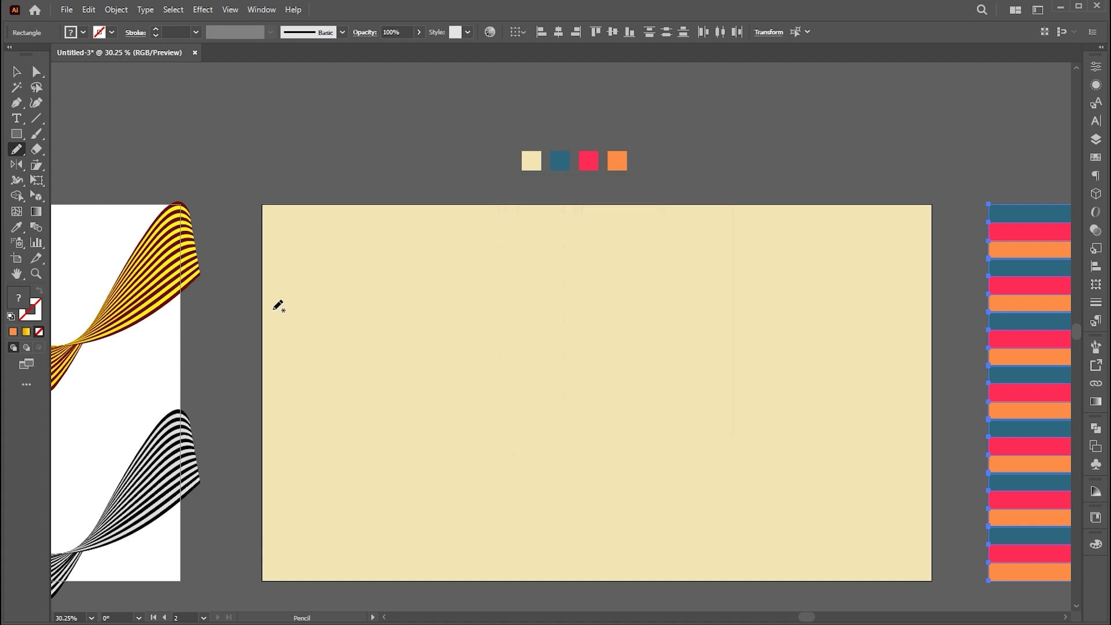
pyautogui.moveTo(694, 351)
pyautogui.mouseDown()
pyautogui.moveTo(752, 310)
pyautogui.moveTo(823, 353)
pyautogui.moveTo(885, 359)
pyautogui.moveTo(946, 345)
pyautogui.mouseUp()
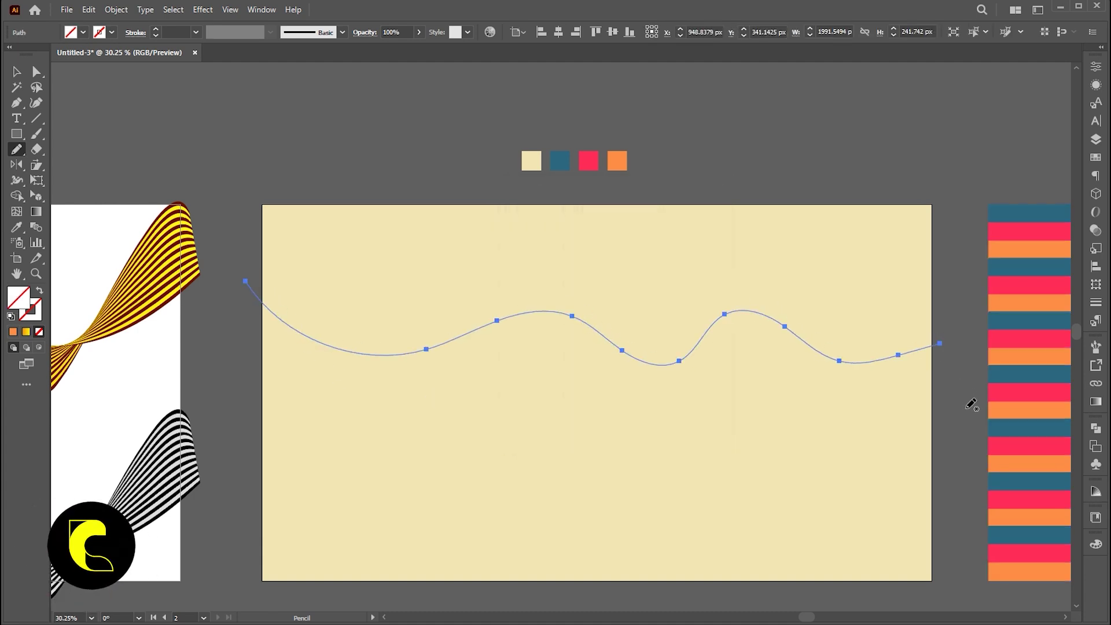
pyautogui.moveTo(601, 457)
pyautogui.mouseDown()
pyautogui.moveTo(402, 409)
pyautogui.moveTo(278, 416)
pyautogui.moveTo(243, 366)
pyautogui.mouseUp()
# Marquee-select both wavy lines to join them into one outline, then select the stripe block
pyautogui.press('v')
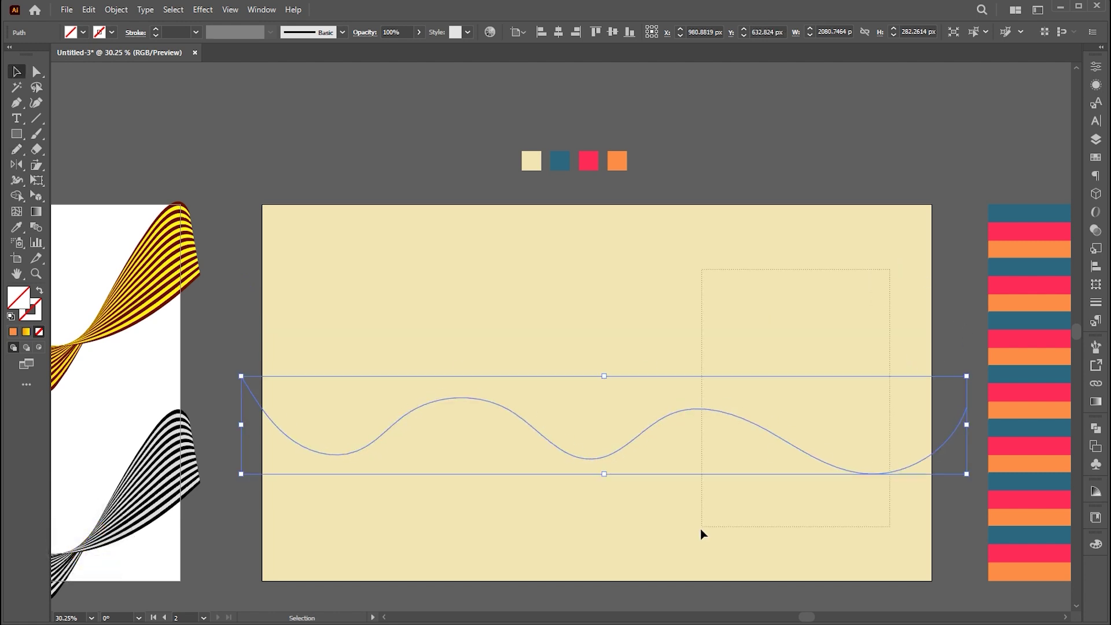
pyautogui.moveTo(700, 528); pyautogui.dragTo(701, 529)
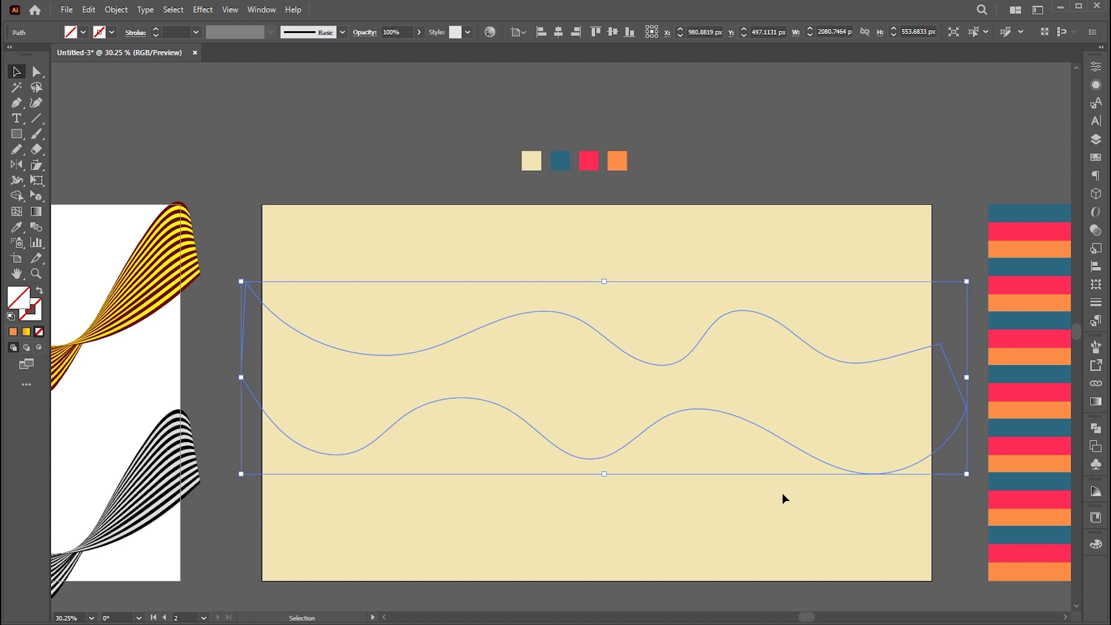
pyautogui.hscroll(3, 782, 497)
pyautogui.keyDown('shift'); pyautogui.click(886, 249); pyautogui.keyUp('shift')
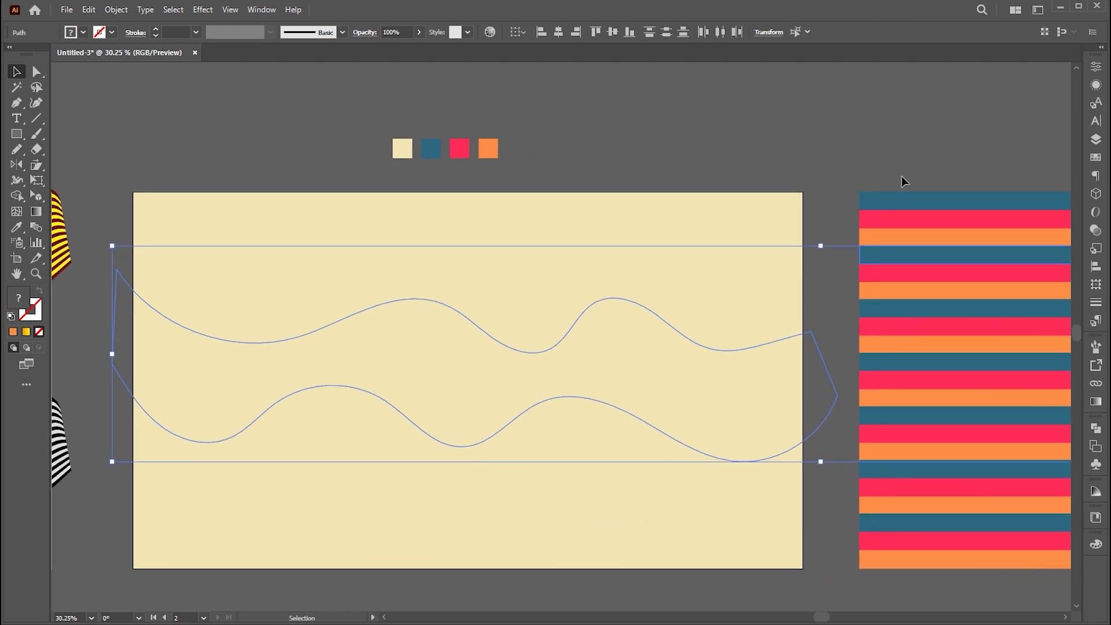
pyautogui.click(901, 182)
# Group the teal, pink and orange stripes together
pyautogui.click(915, 251)
pyautogui.rightClick(887, 206)
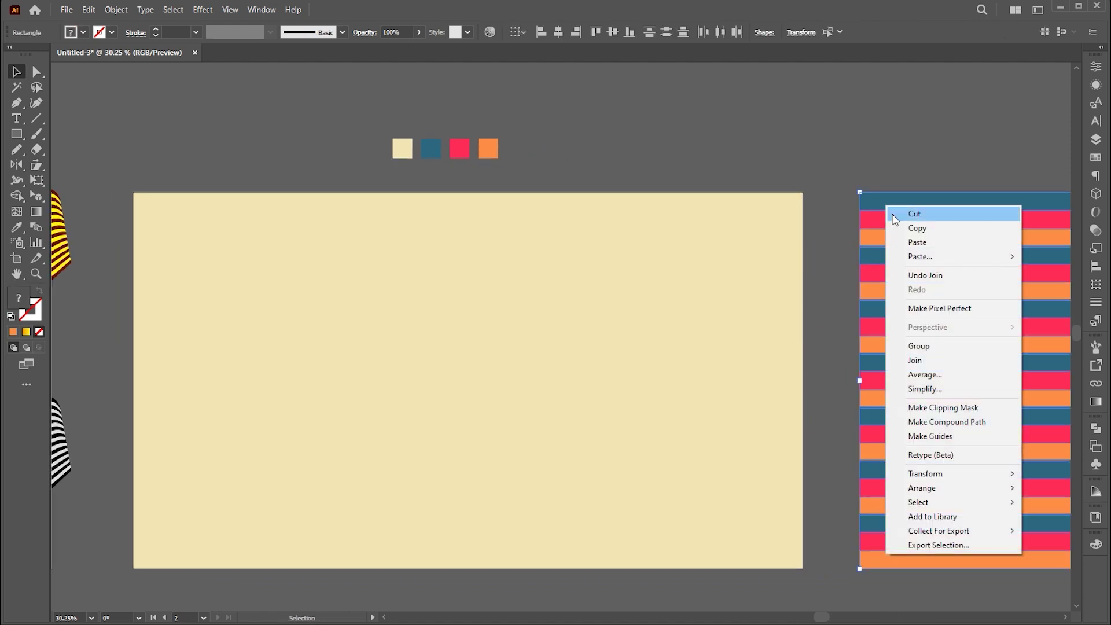
pyautogui.click(919, 345)
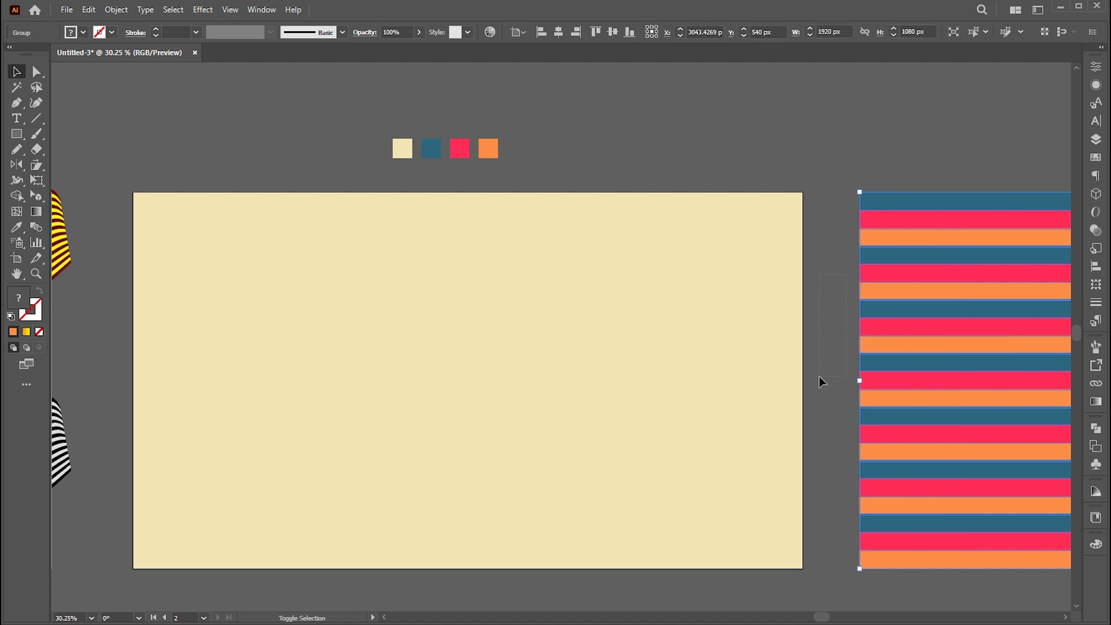
# Select the wave outline with the stripes and apply Envelope Distort > Make with Top Object
pyautogui.moveTo(845, 276); pyautogui.dragTo(821, 382)
pyautogui.click(127, 15)
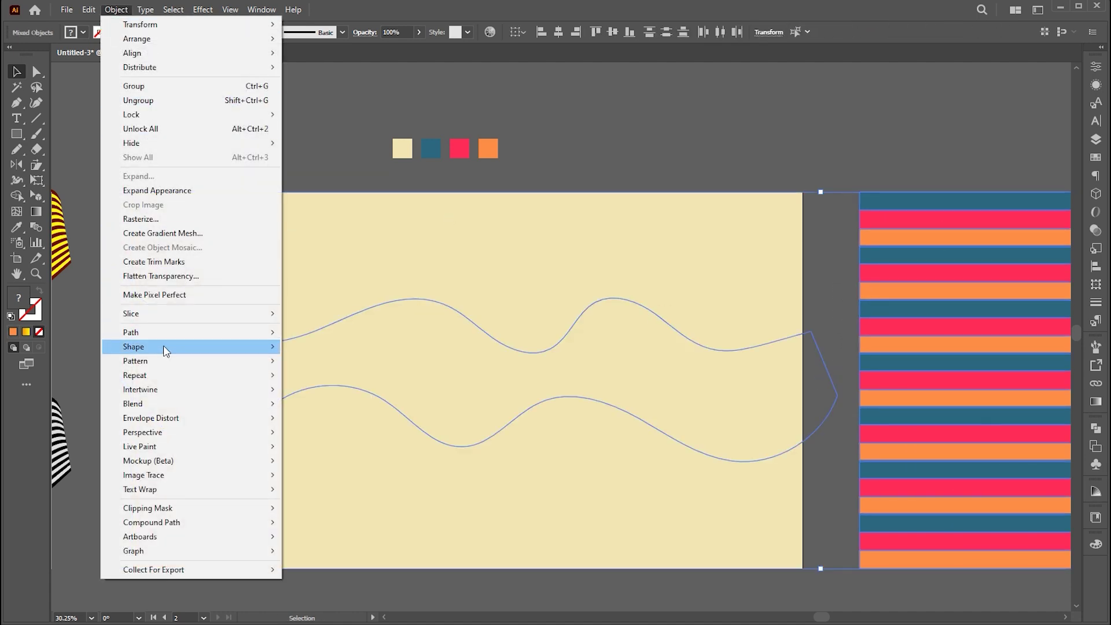
pyautogui.moveTo(167, 405)
pyautogui.click(379, 442)
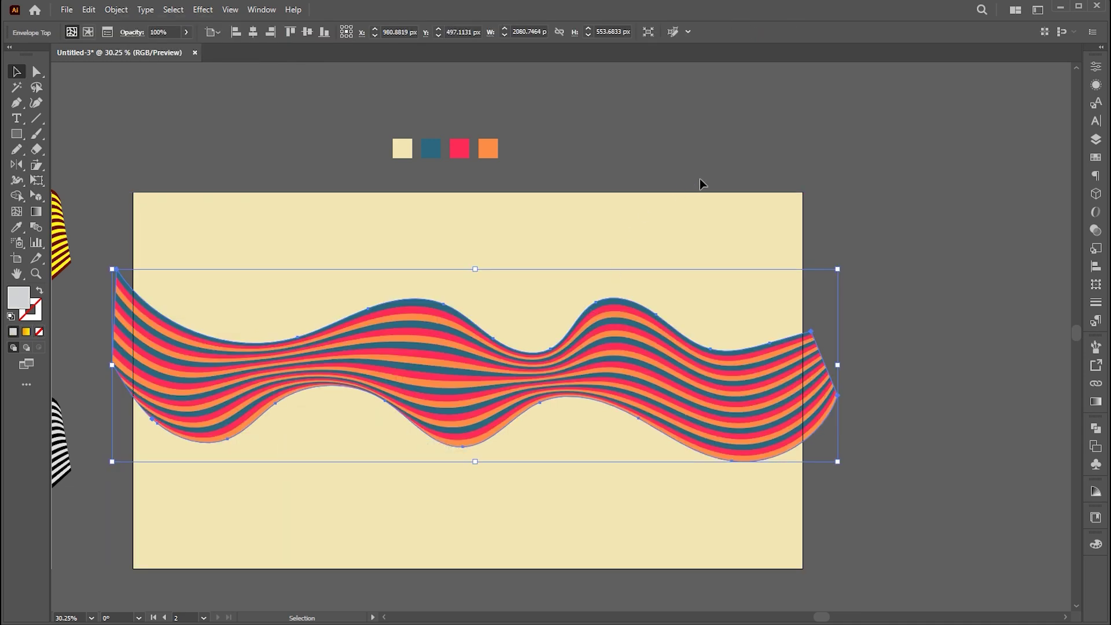
pyautogui.scroll(2, 699, 179)
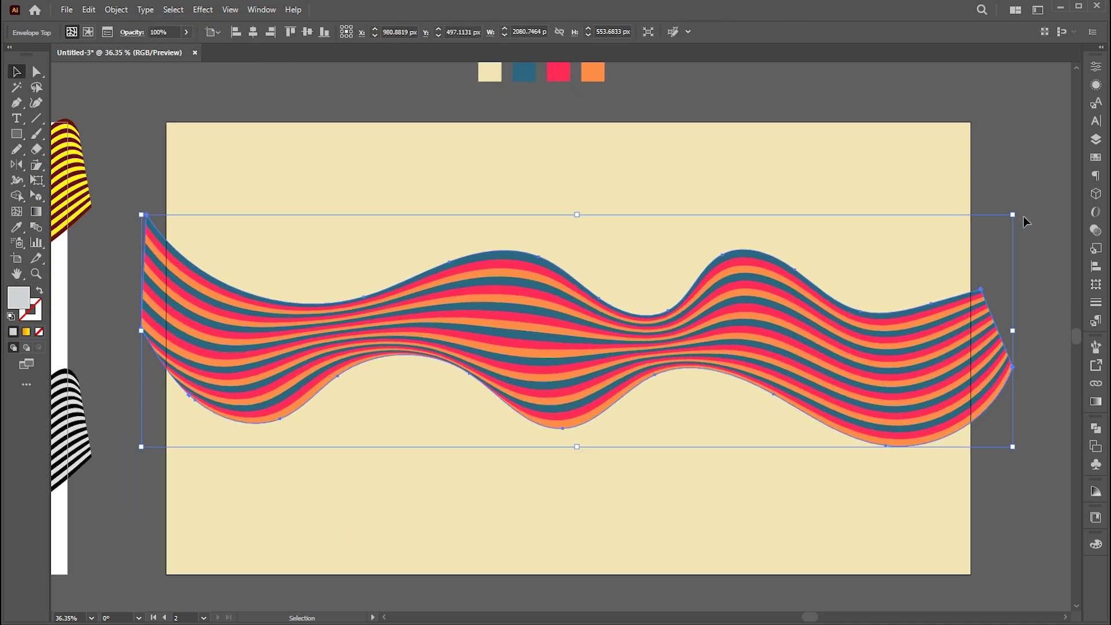
# Tilt the ribbon up to the right, enlarge it, and pull a lower anchor up to twist it
pyautogui.moveTo(1020, 213); pyautogui.dragTo(938, 93)
pyautogui.moveTo(990, 185); pyautogui.dragTo(1033, 174)
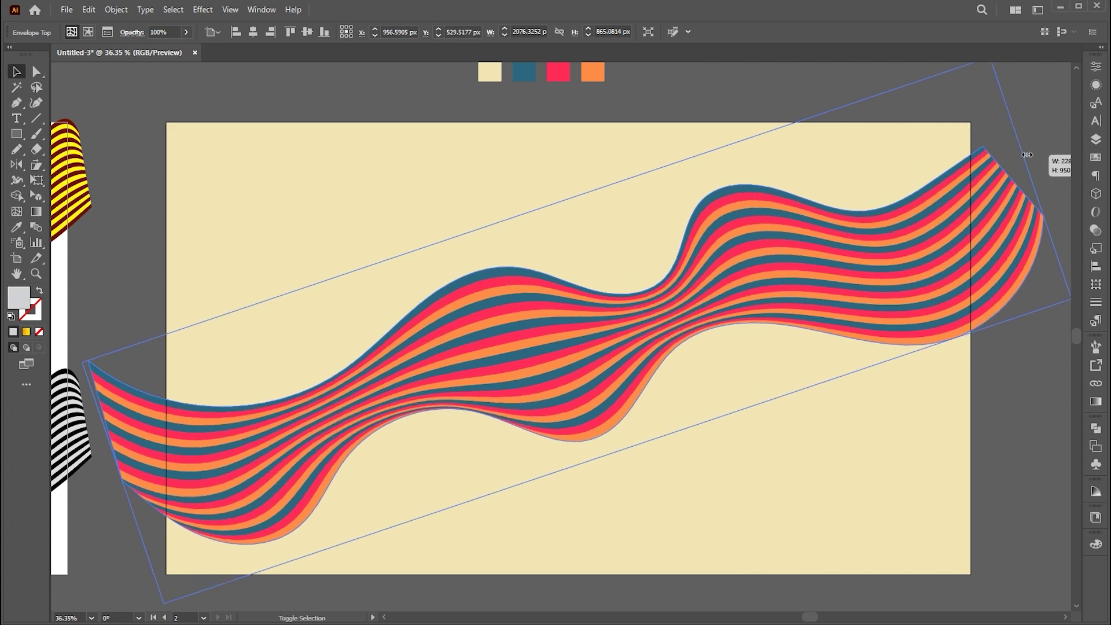
pyautogui.press('a')
pyautogui.moveTo(342, 463); pyautogui.dragTo(306, 313)
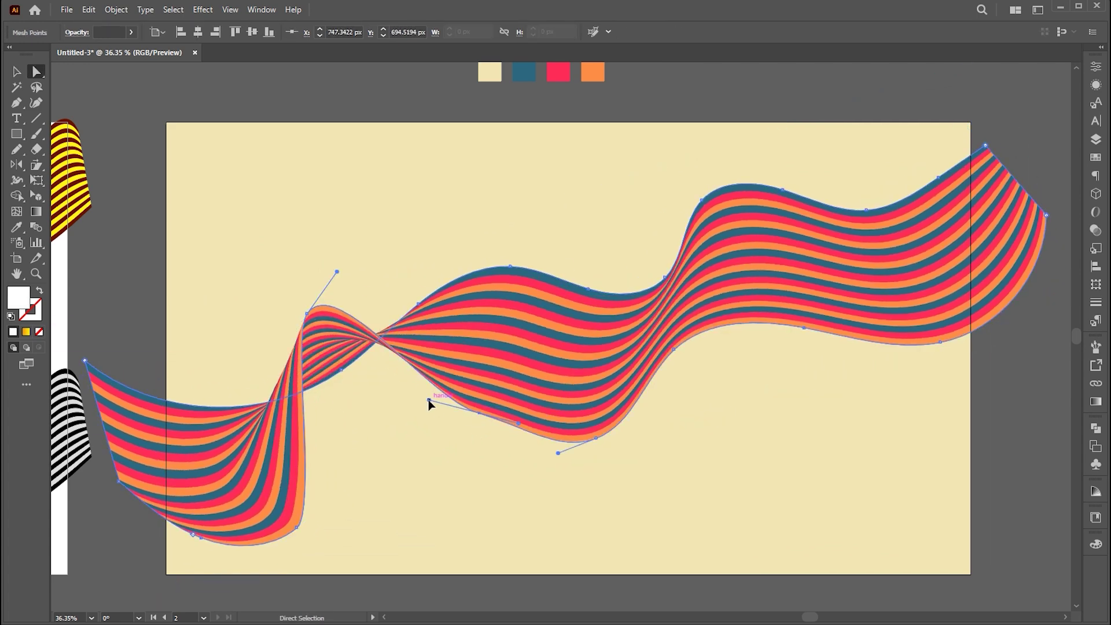
pyautogui.moveTo(429, 403); pyautogui.dragTo(435, 372)
# Drag envelope anchors to add a second fold and refine the ribbon's edges, then deselect it
pyautogui.moveTo(671, 285); pyautogui.dragTo(740, 421)
pyautogui.moveTo(615, 299); pyautogui.dragTo(640, 340)
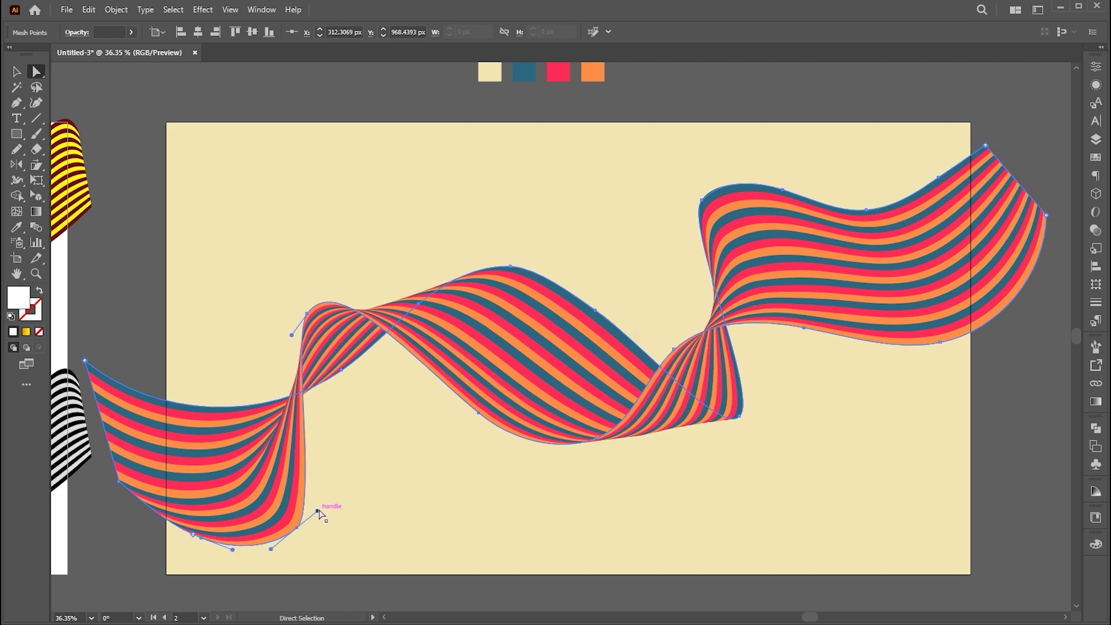
pyautogui.moveTo(319, 513); pyautogui.dragTo(384, 464)
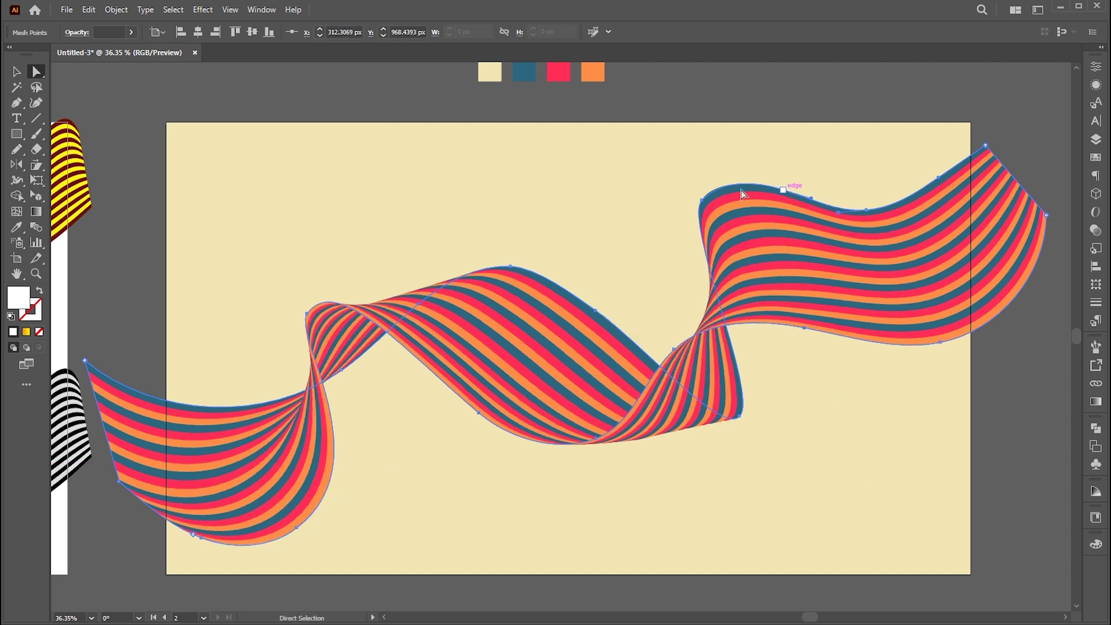
pyautogui.moveTo(742, 193)
pyautogui.mouseDown()
pyautogui.moveTo(710, 220)
pyautogui.moveTo(728, 201)
pyautogui.mouseUp()
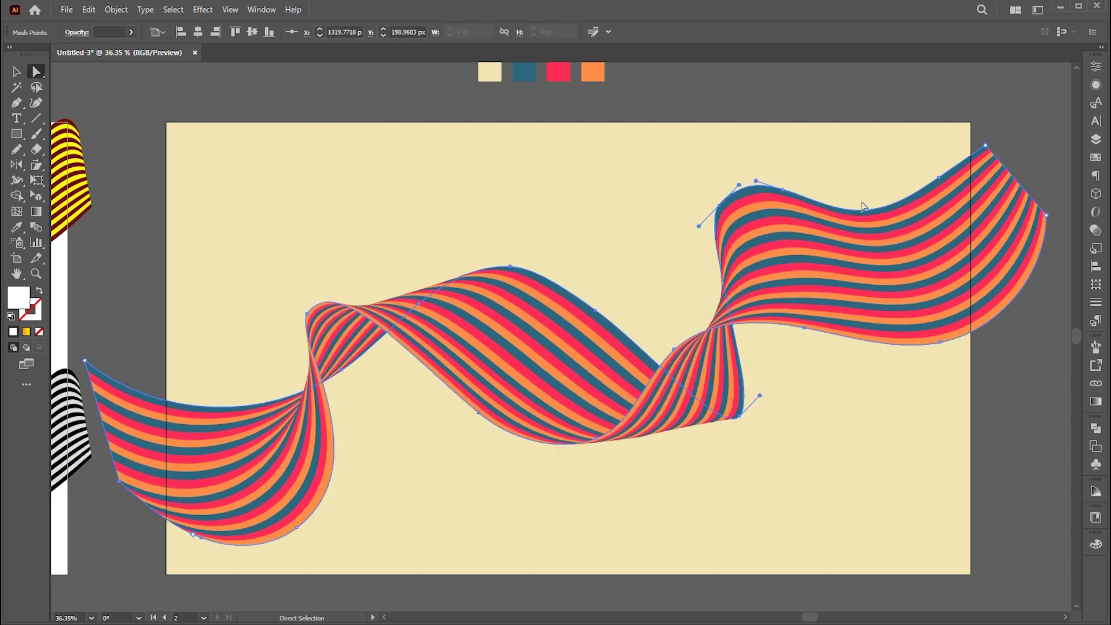
pyautogui.moveTo(743, 416)
pyautogui.mouseDown()
pyautogui.moveTo(744, 488)
pyautogui.moveTo(740, 438)
pyautogui.mouseUp()
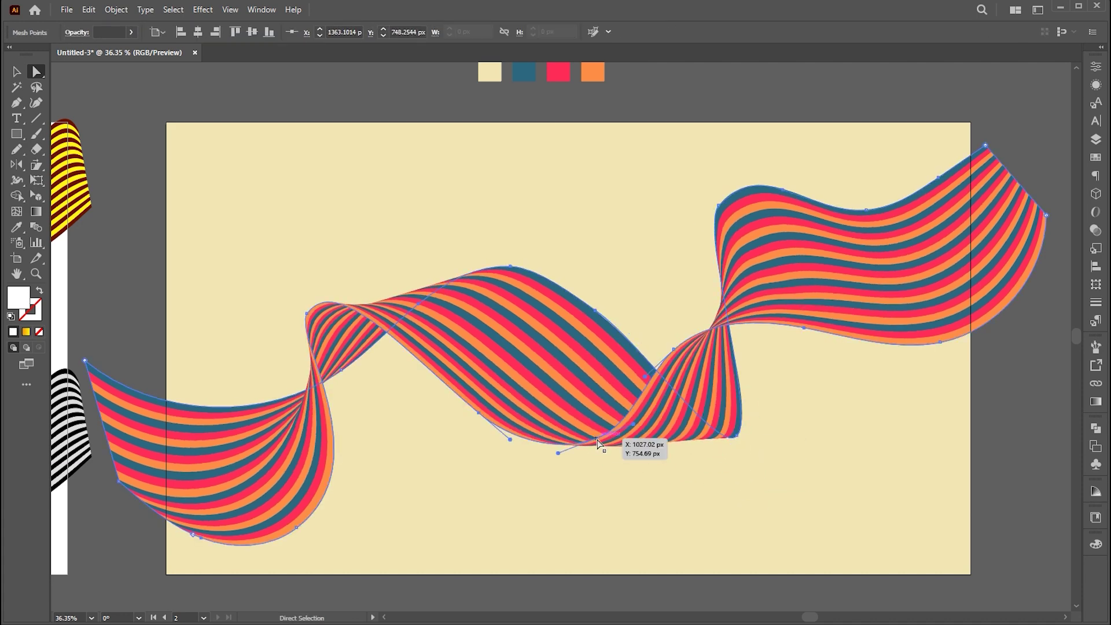
pyautogui.moveTo(599, 444); pyautogui.dragTo(566, 463)
pyautogui.click(835, 365)
pyautogui.click(866, 212)
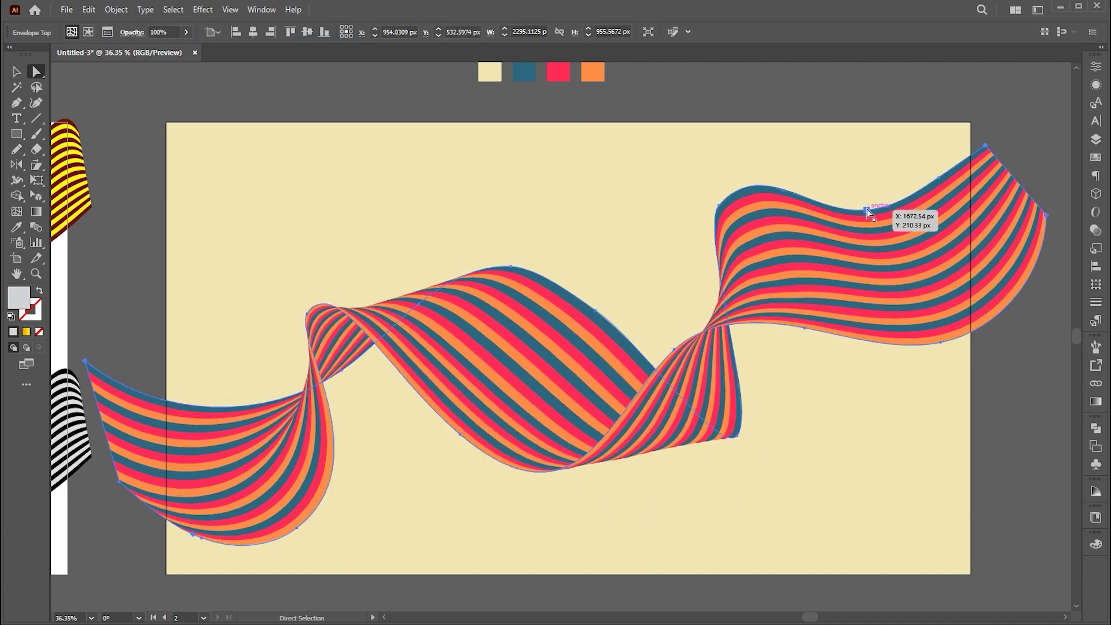
pyautogui.click(609, 485)
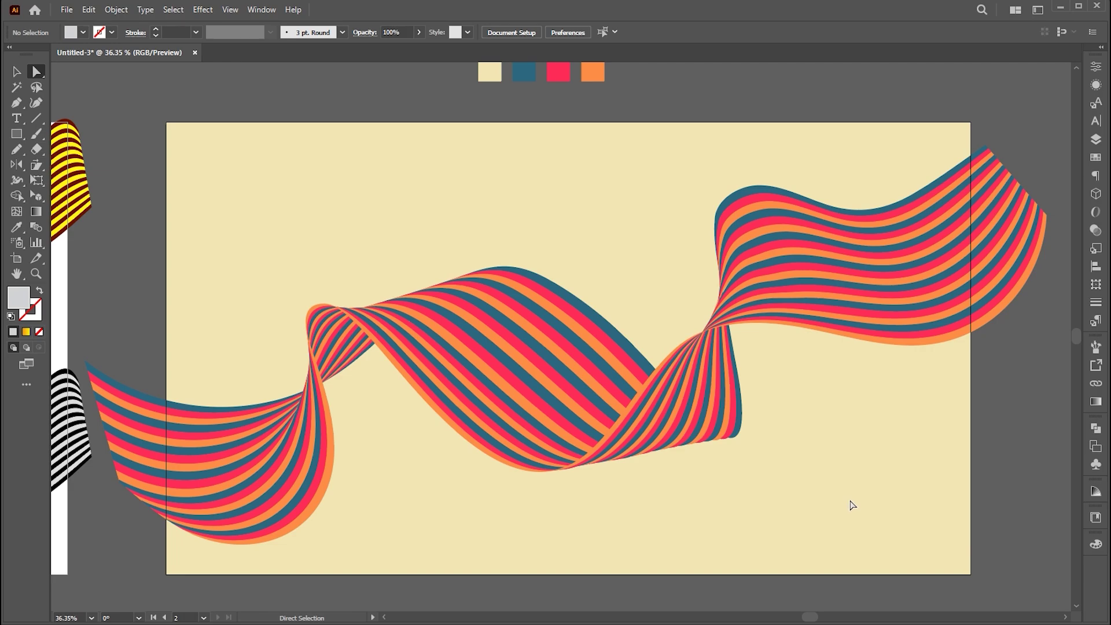